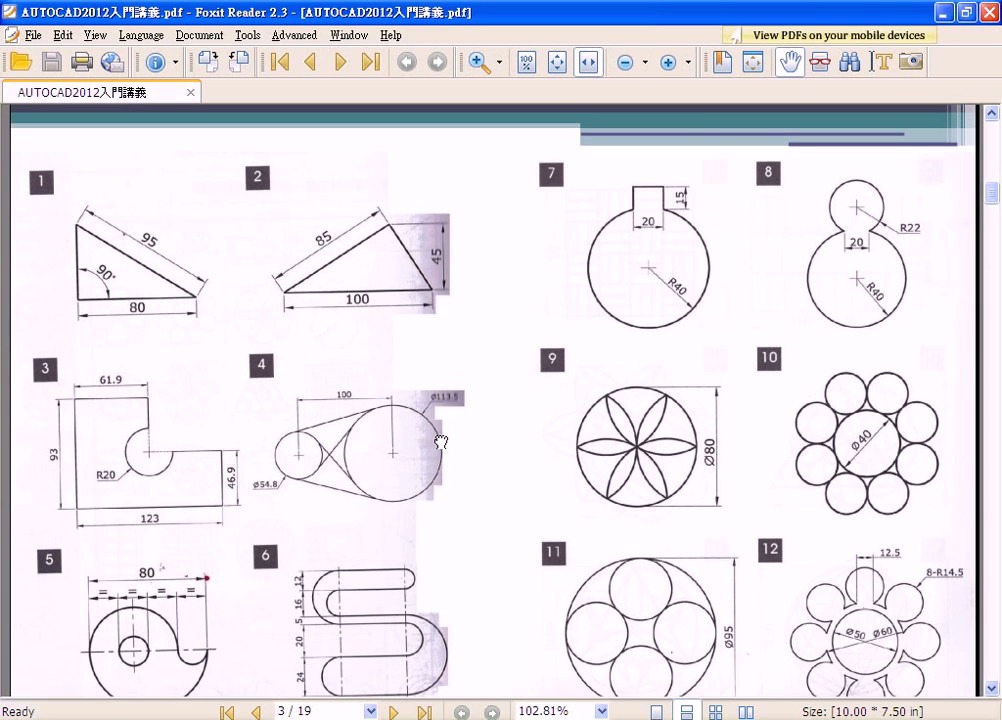
Step: Zoom the reference PDF page to 300% and centre triangle 1 in view
left_click(667, 63)
left_click(667, 63)
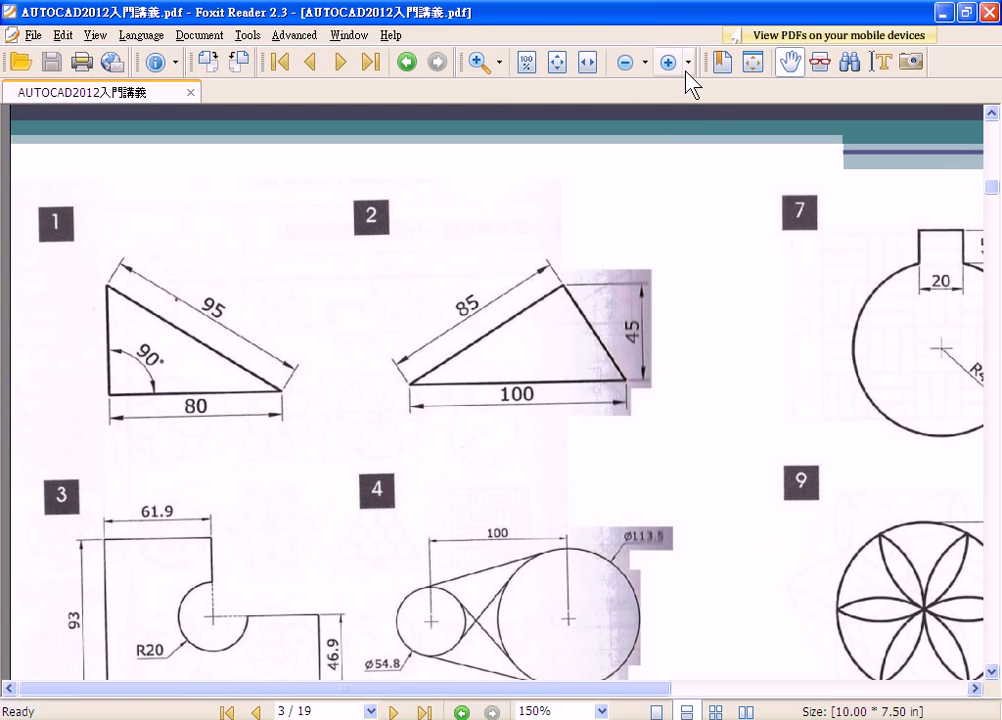
left_click(667, 63)
left_click(667, 63)
mouse_move(441, 447)
left_mouse_down()
mouse_move(583, 250)
mouse_move(579, 258)
left_mouse_up()
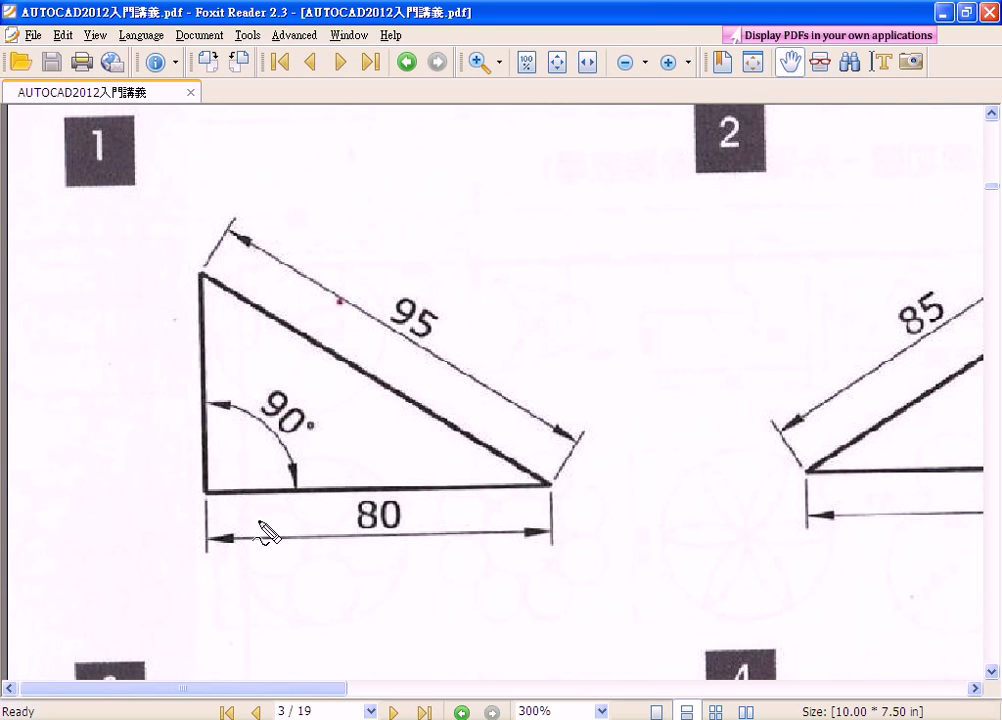
Step: Trace the 80 base in red, circling its label and marking both ends
left_click_drag(207, 490, 537, 492)
mouse_move(410, 499)
left_mouse_down()
mouse_move(351, 515)
mouse_move(414, 502)
left_mouse_up()
left_click_drag(207, 483, 207, 498)
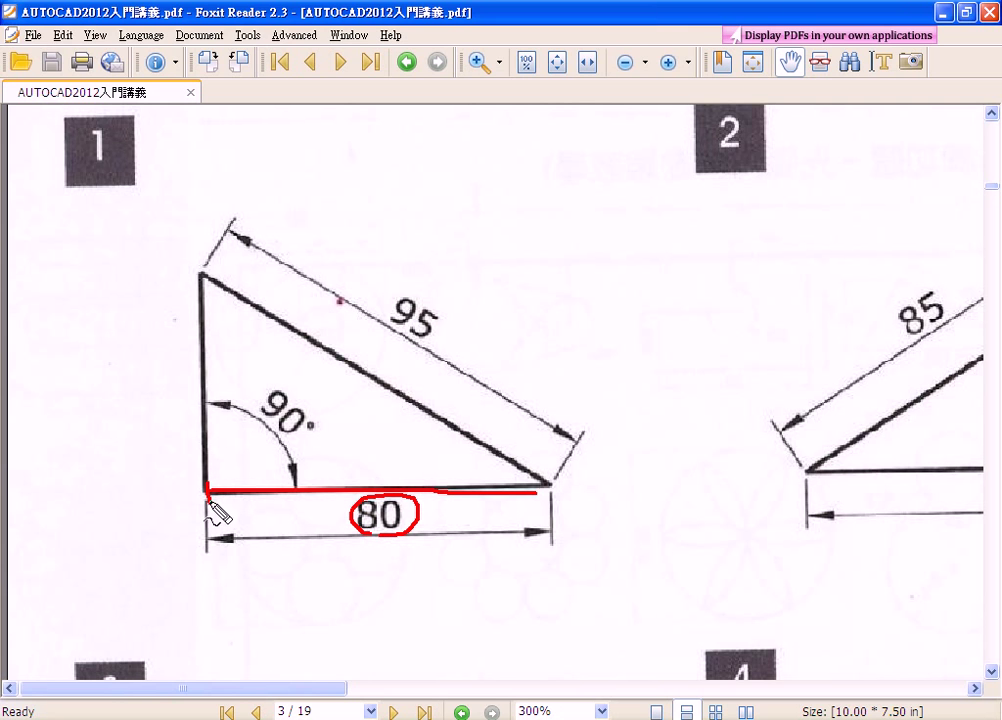
left_click_drag(550, 484, 550, 501)
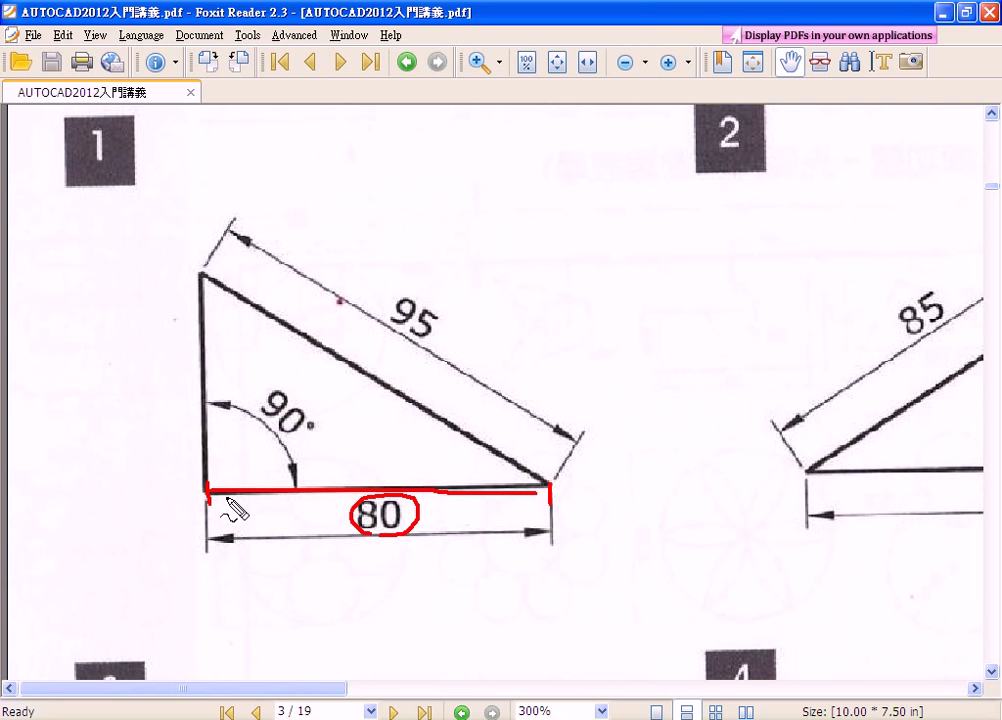
Step: Circle the 95 hypotenuse label and add a red question mark beside the vertical side
mouse_move(405, 340)
left_mouse_down()
mouse_move(463, 320)
mouse_move(438, 362)
left_mouse_up()
left_click_drag(180, 467, 180, 492)
left_click_drag(196, 277, 163, 326)
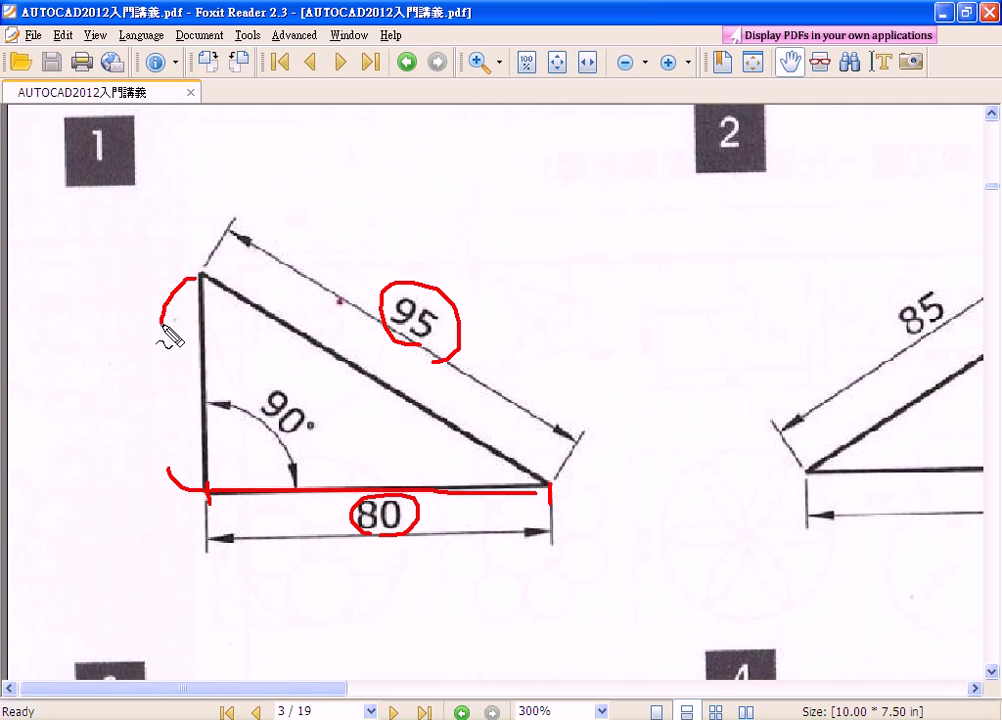
mouse_move(143, 381)
left_mouse_down()
mouse_move(161, 388)
mouse_move(161, 442)
mouse_move(190, 489)
mouse_move(238, 490)
left_mouse_up()
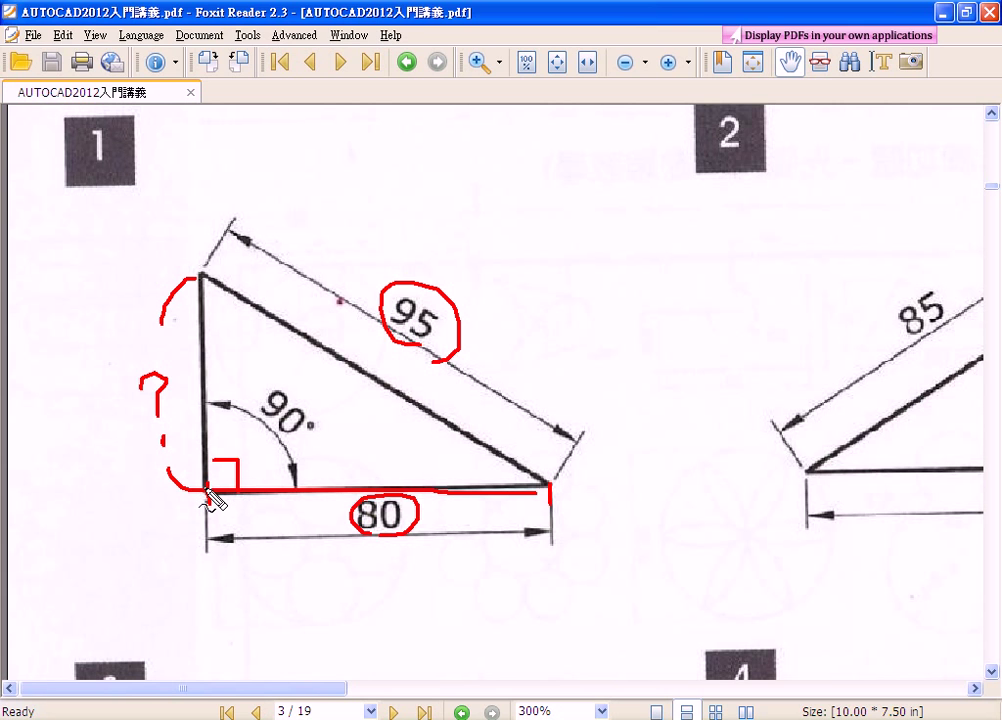
Step: Sketch a red vertical guide through the apex with an X, then discard all pencil markup
left_click_drag(207, 491, 206, 122)
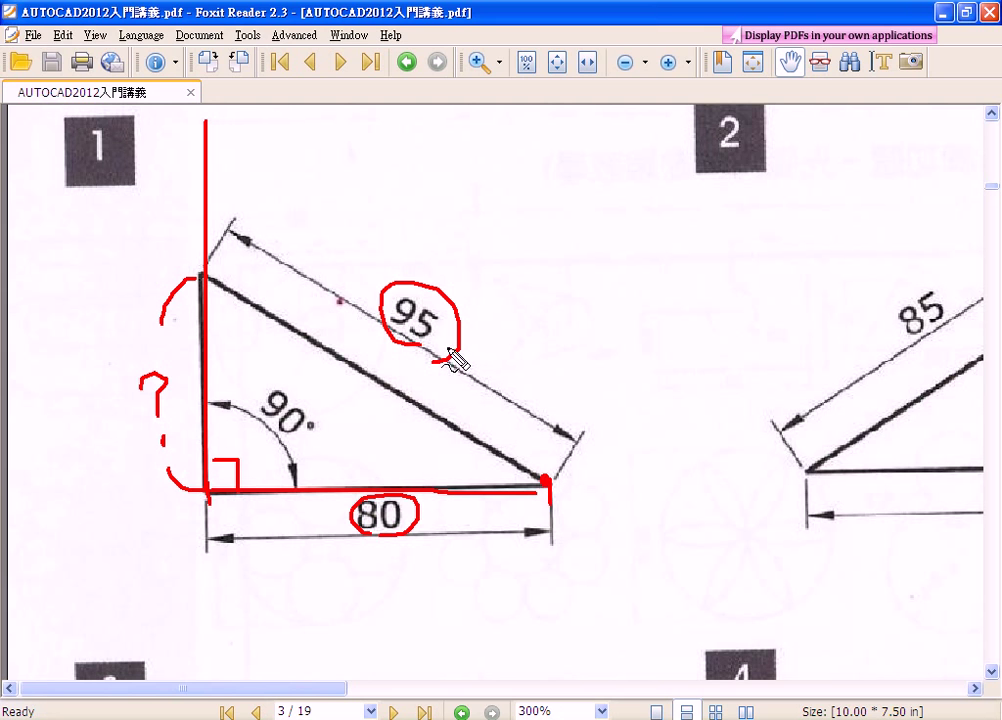
left_click_drag(181, 300, 242, 268)
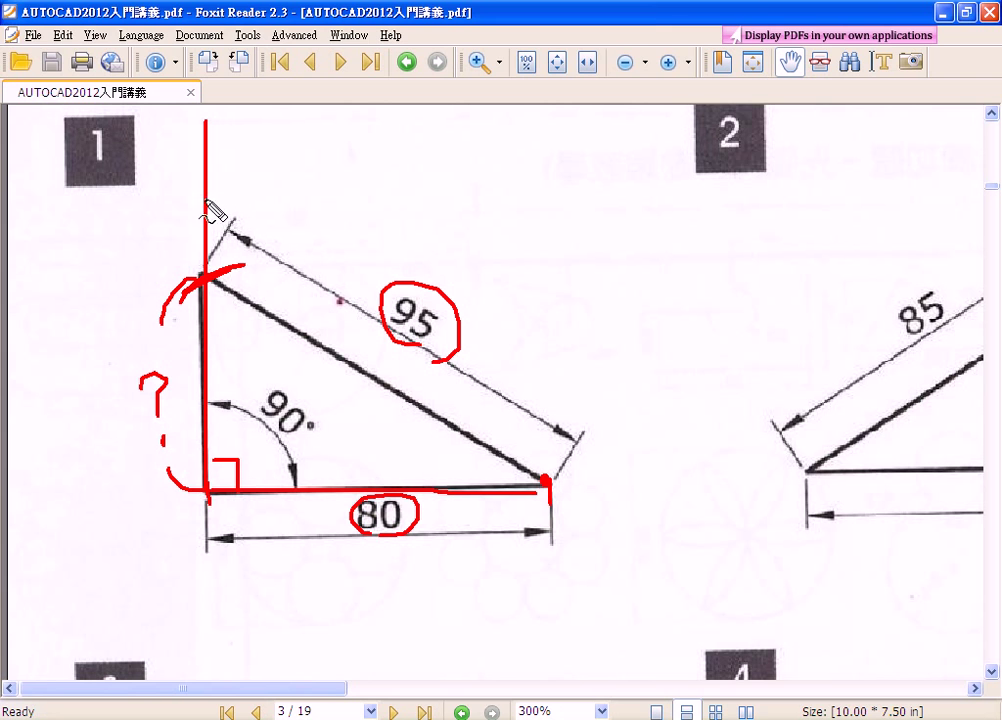
mouse_move(226, 181)
left_mouse_down()
mouse_move(185, 204)
mouse_move(233, 234)
left_mouse_up()
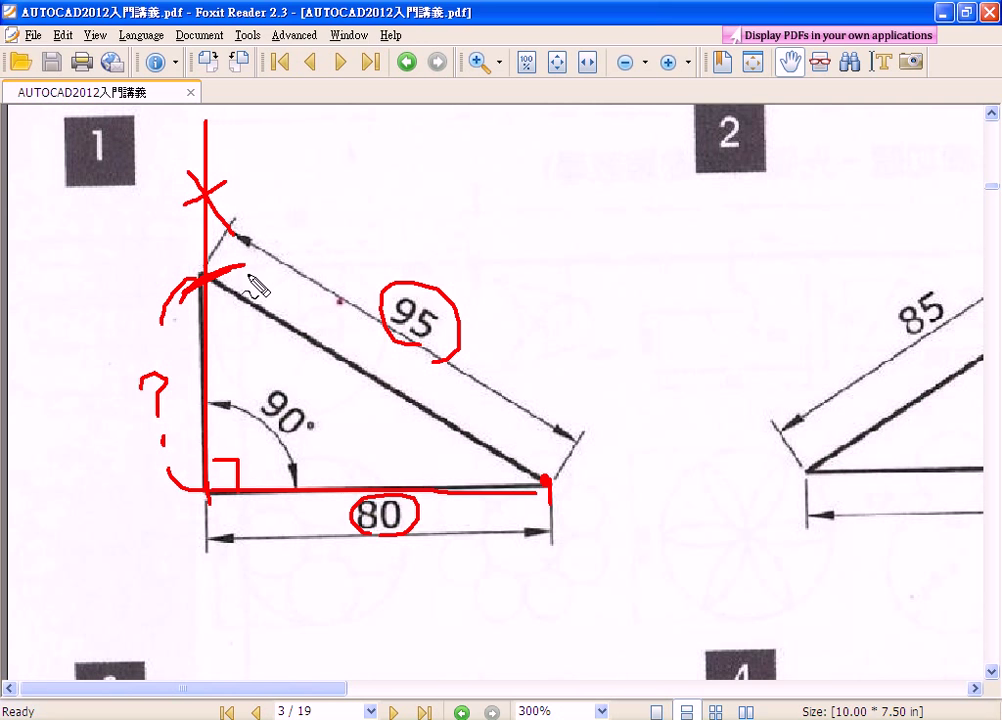
key("Escape")
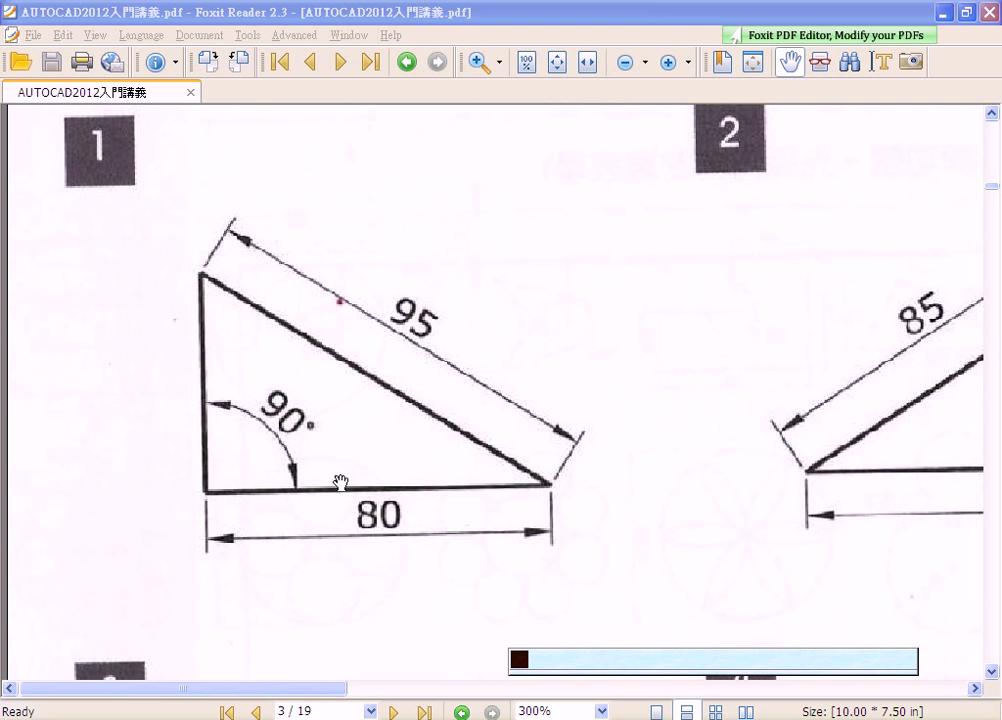
Step: Switch to AutoCAD, maximize Drawing1, and pan the diameter-70 circle figure to the left
key("alt+Tab")
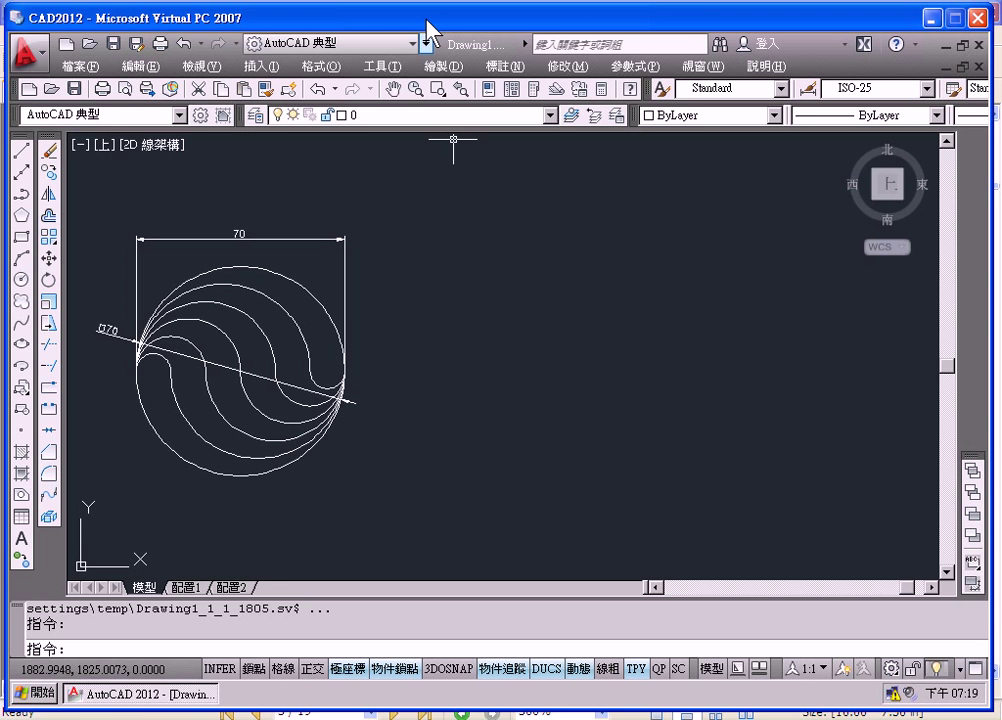
scroll(424, 15, "down", 1)
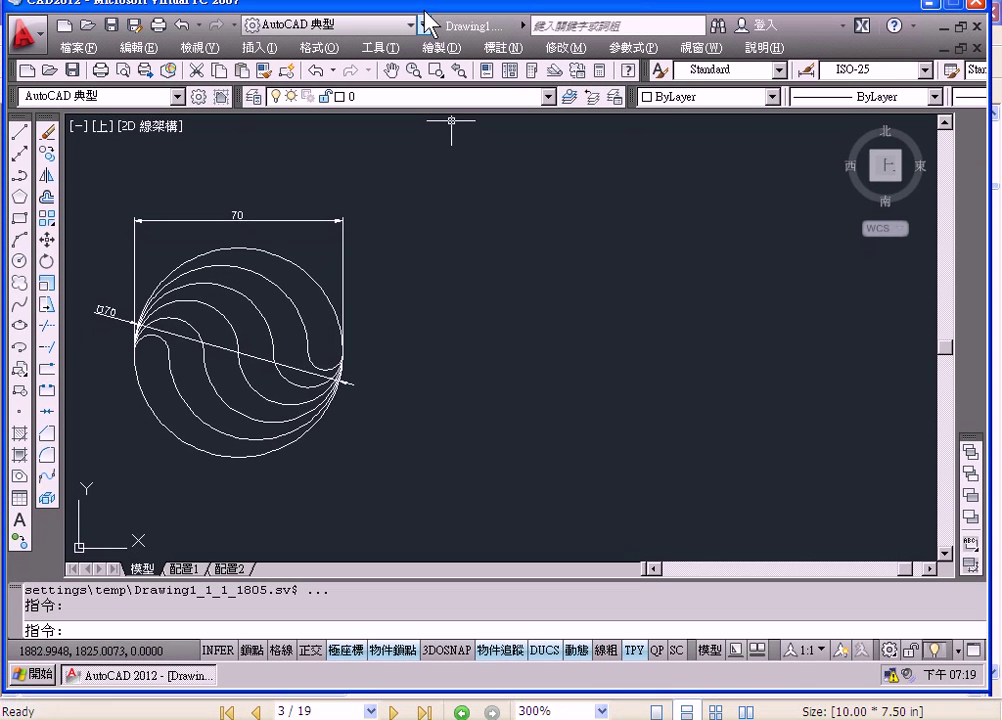
scroll(424, 22, "down", 1)
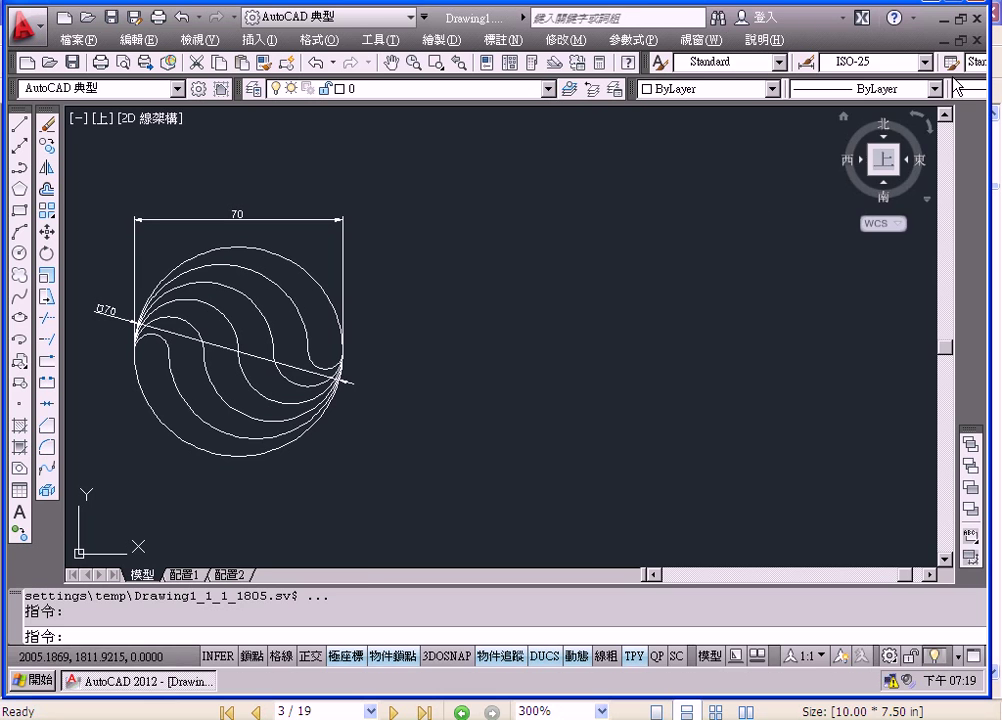
left_click(960, 18)
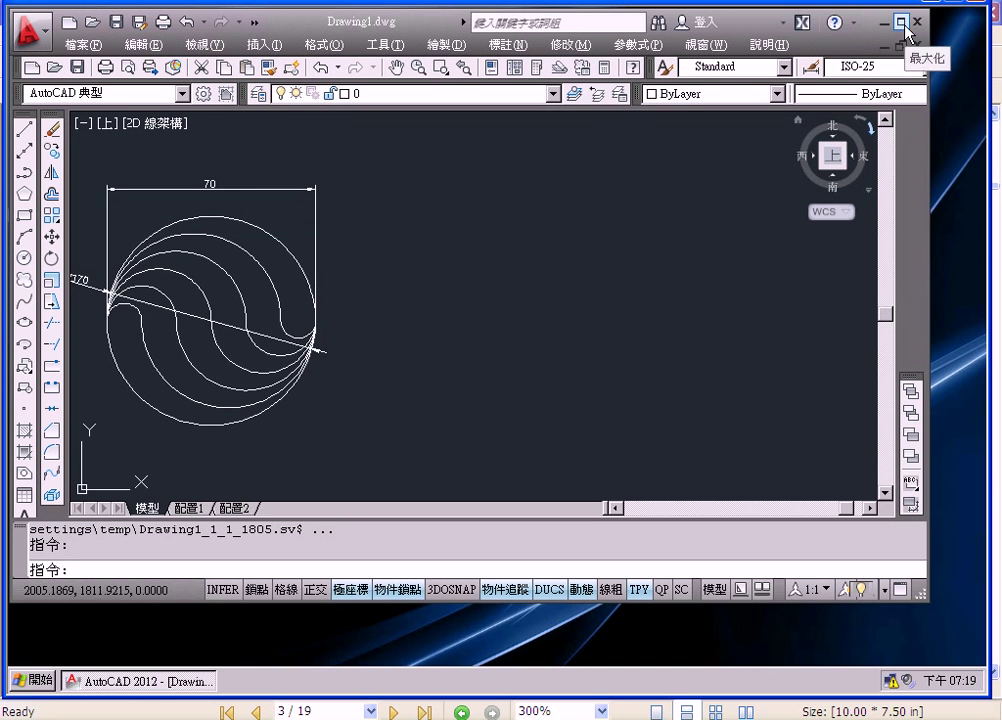
left_click(902, 22)
middle_click_drag(555, 398, 388, 401)
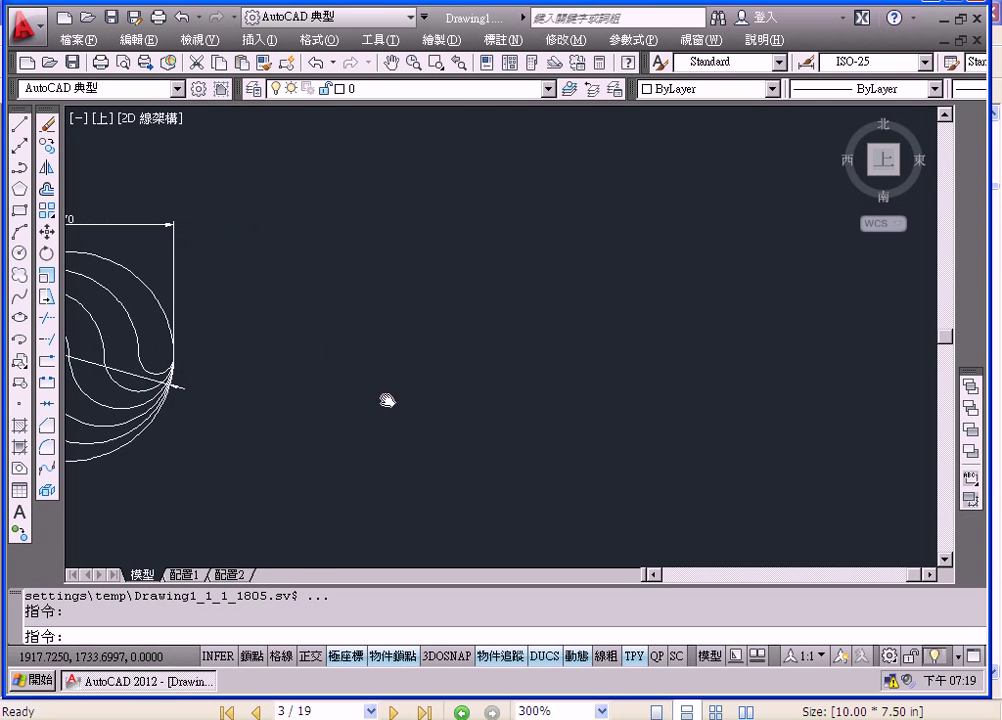
Step: Draw an 80-unit horizontal base line at 0° in the empty area
left_click(17, 131)
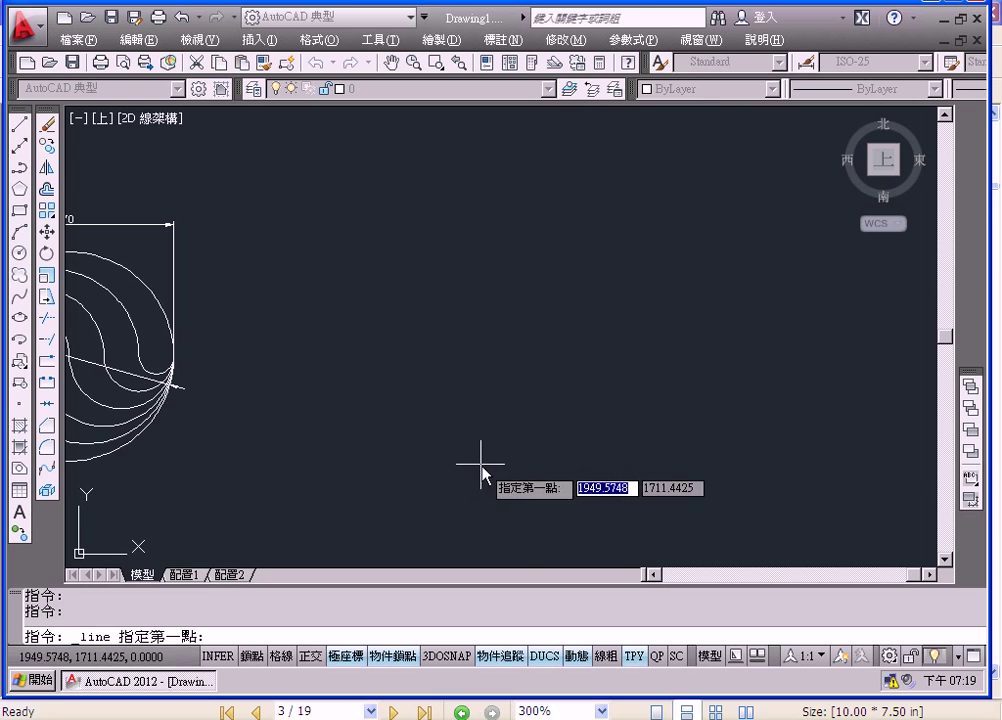
left_click(481, 464)
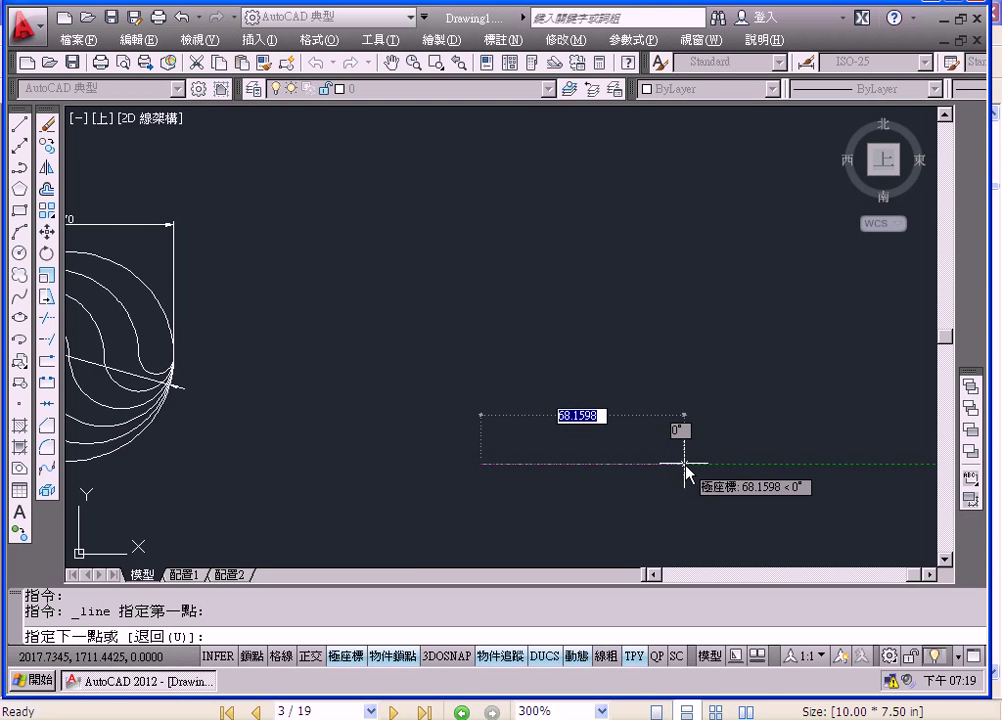
type("80")
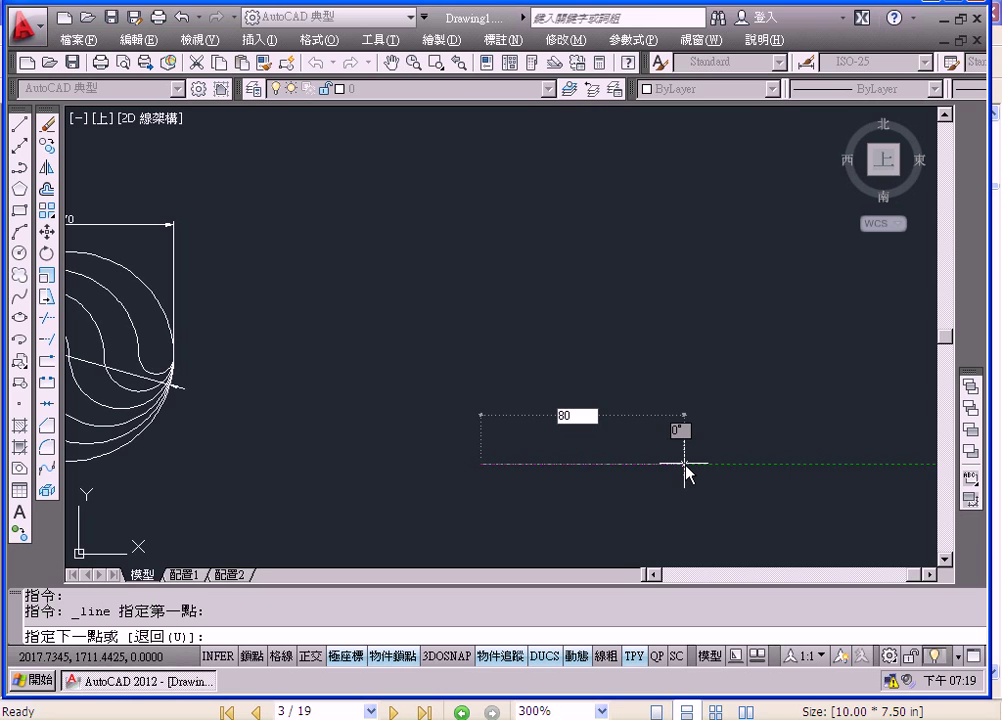
key("Return")
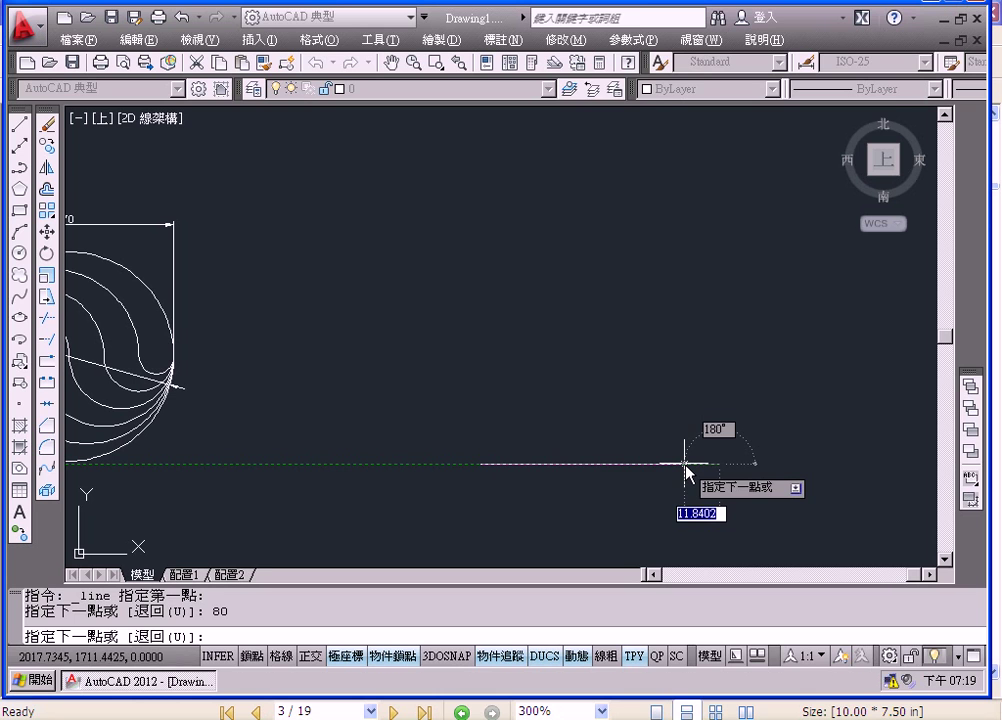
key("Return")
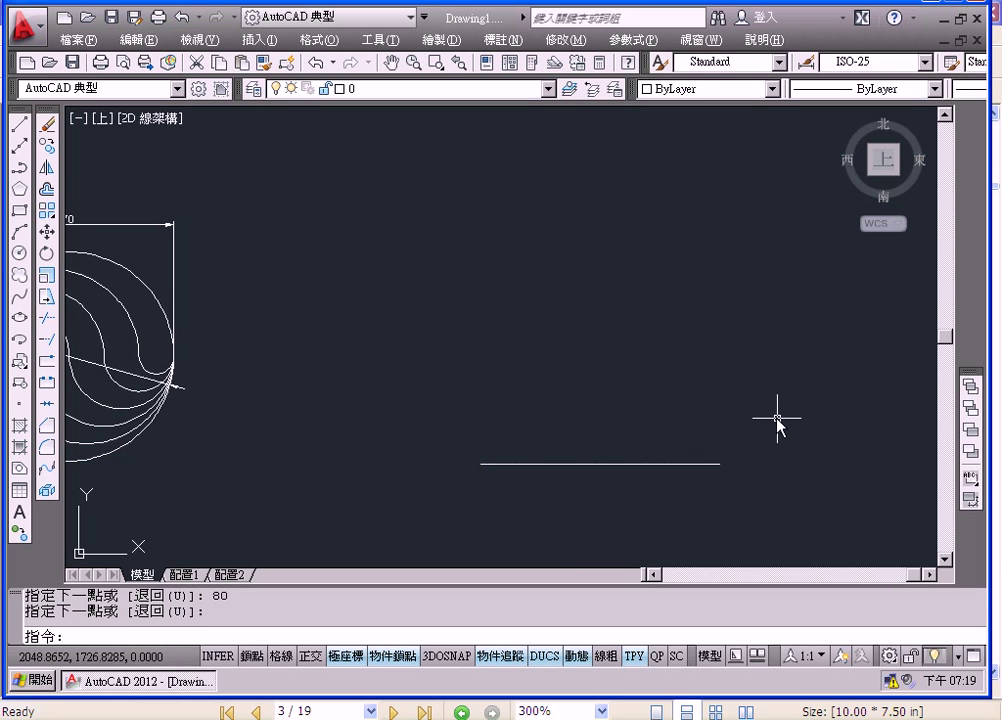
Step: Zoom and pan to recentre the 80-unit base line, then restart the Line tool
mouse_move(632, 428)
middle_mouse_down()
mouse_move(572, 342)
mouse_move(581, 402)
mouse_move(568, 332)
mouse_move(514, 374)
mouse_move(573, 385)
middle_mouse_up()
scroll(558, 381, "up", 2)
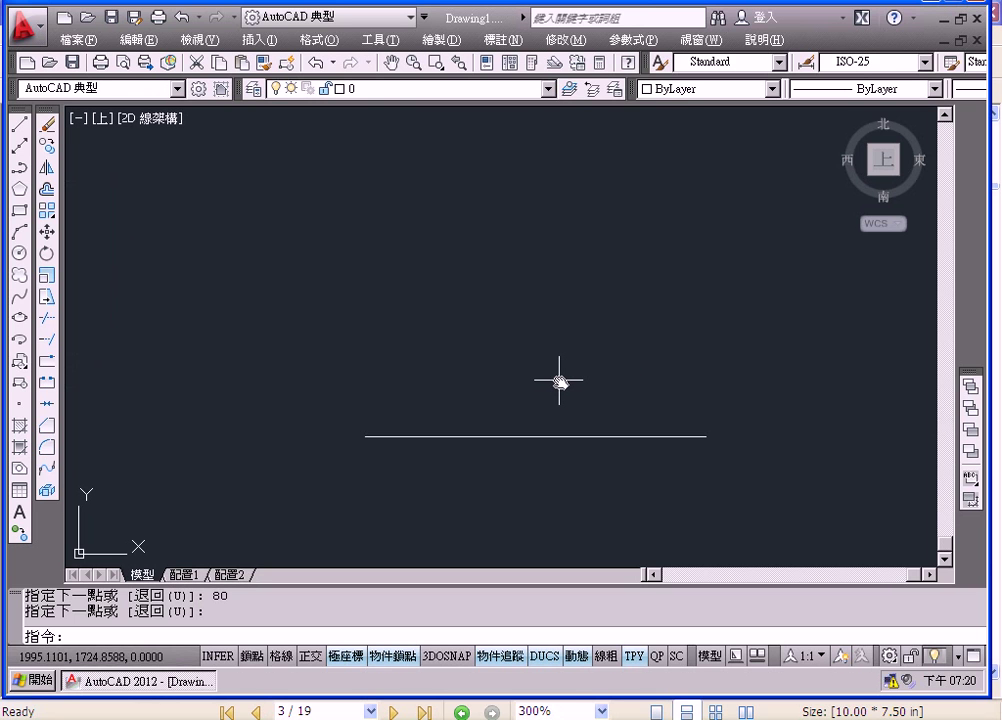
scroll(560, 381, "up", 2)
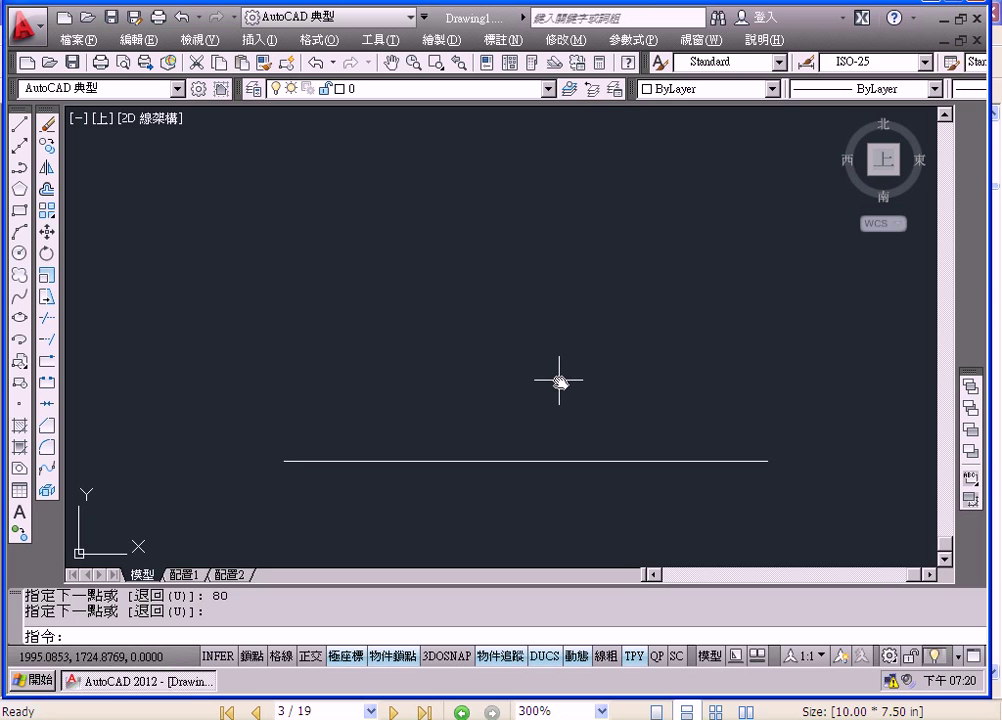
scroll(560, 381, "down", 4)
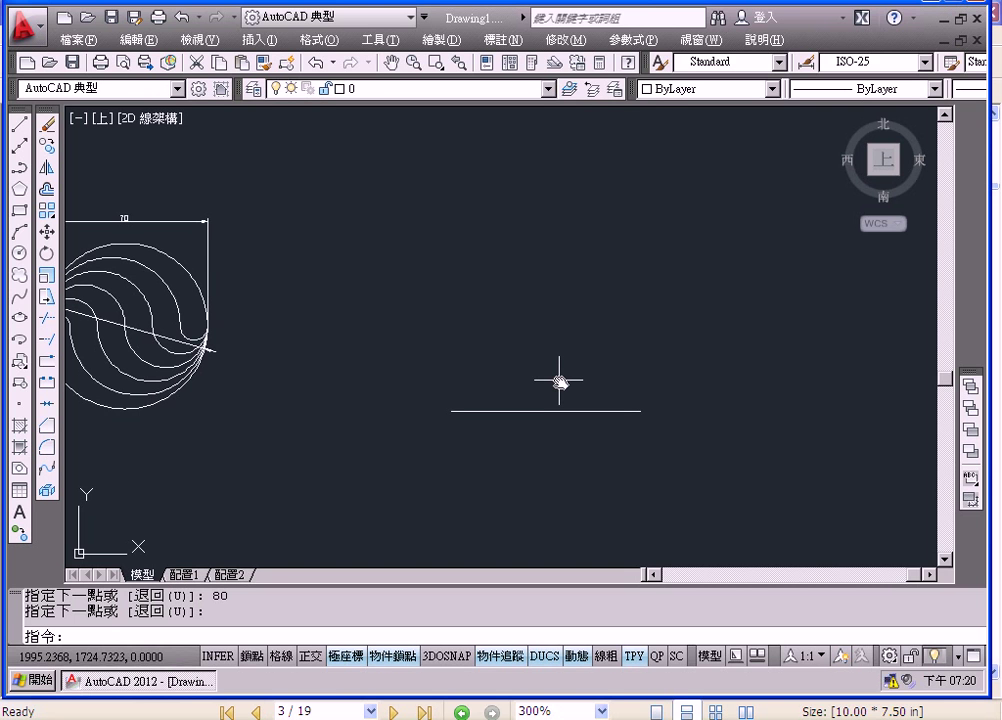
mouse_move(560, 382)
middle_mouse_down()
mouse_move(459, 418)
mouse_move(548, 349)
mouse_move(528, 405)
mouse_move(553, 383)
middle_mouse_up()
scroll(531, 403, "up", 2)
scroll(541, 418, "up", 1)
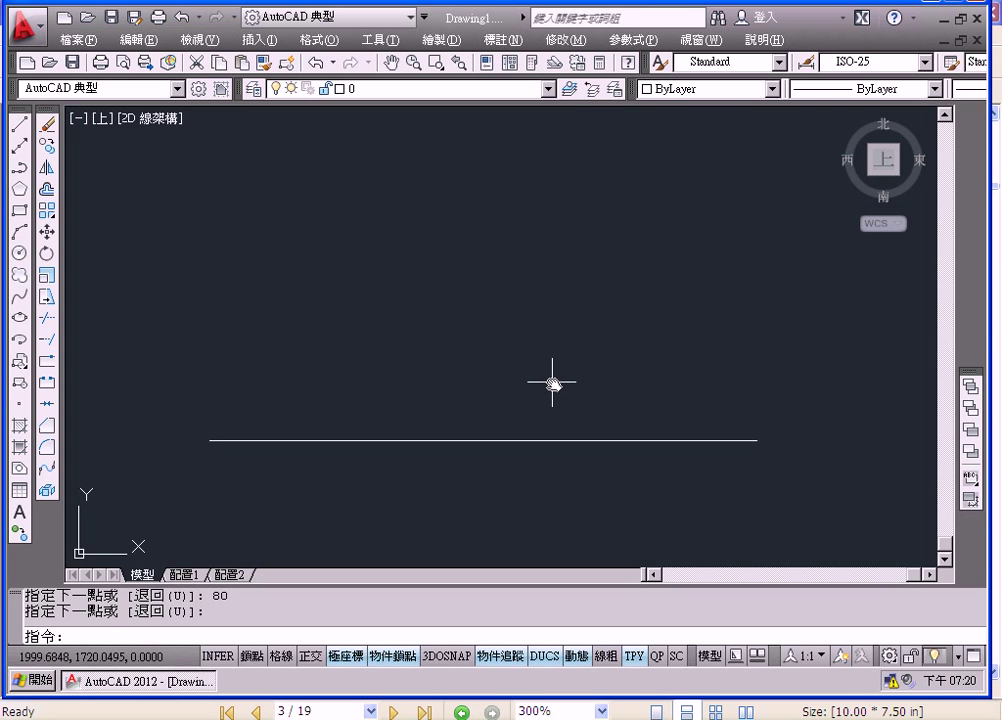
mouse_move(573, 409)
middle_mouse_down()
mouse_move(546, 416)
mouse_move(588, 419)
middle_mouse_up()
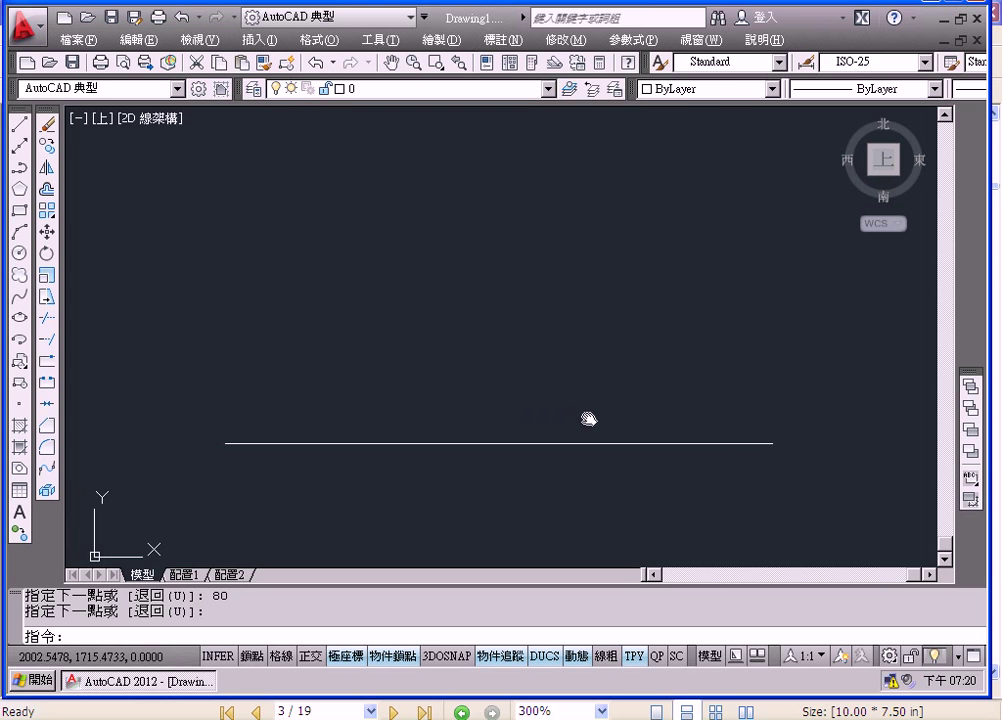
left_click(18, 121)
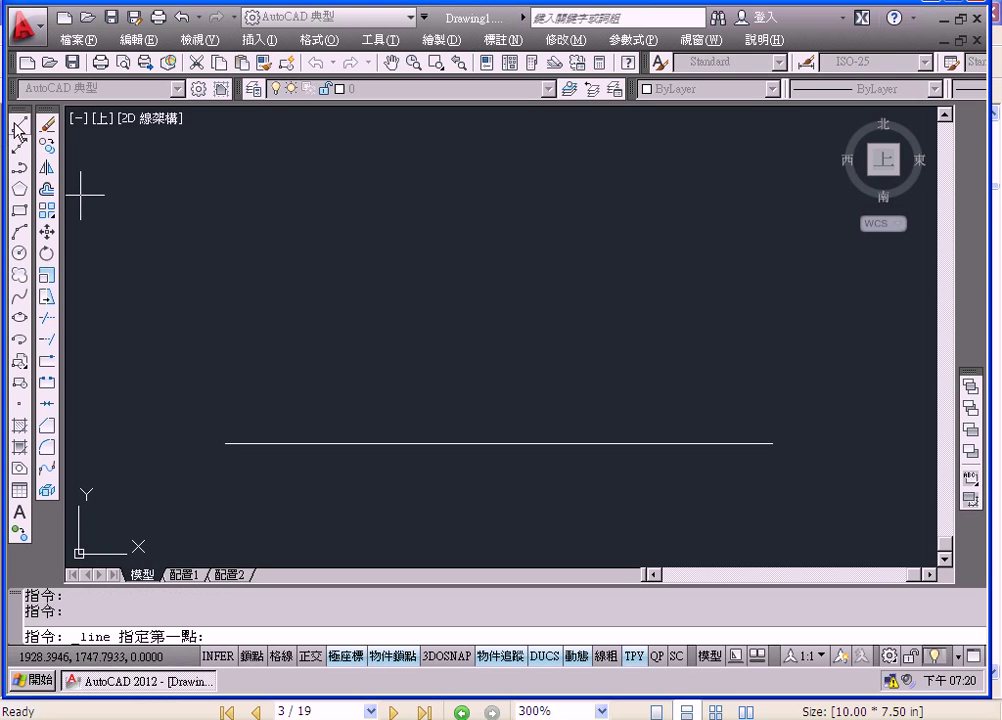
Step: Draw a vertical line rising at 90° from the base's left endpoint
left_click(225, 443)
middle_click_drag(220, 130, 221, 237)
scroll(217, 161, "up", 1)
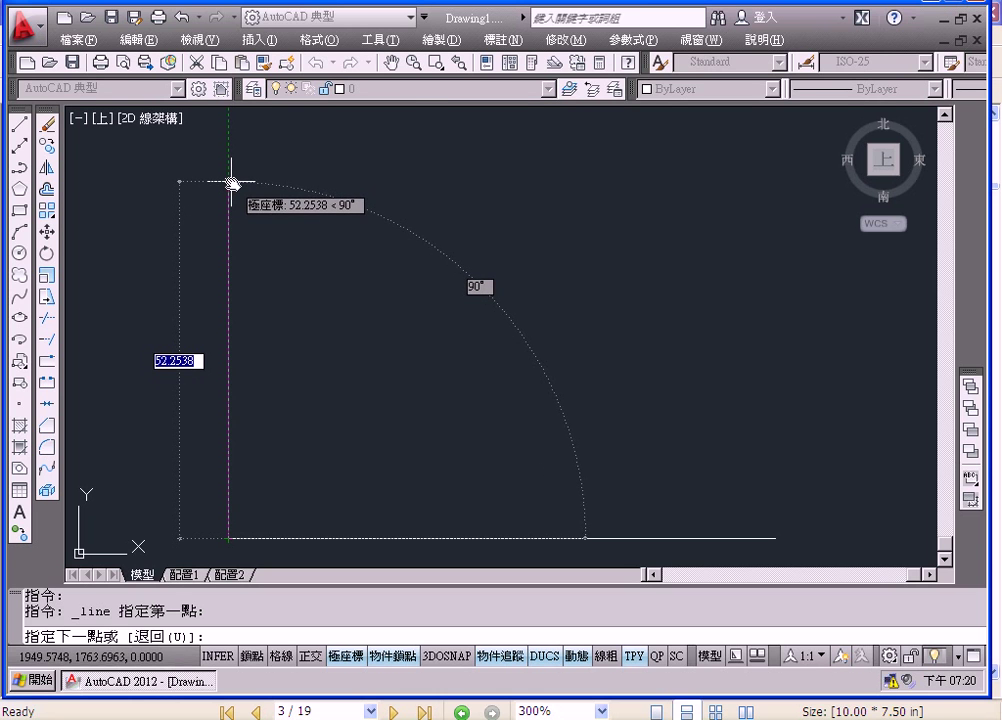
left_click(232, 183)
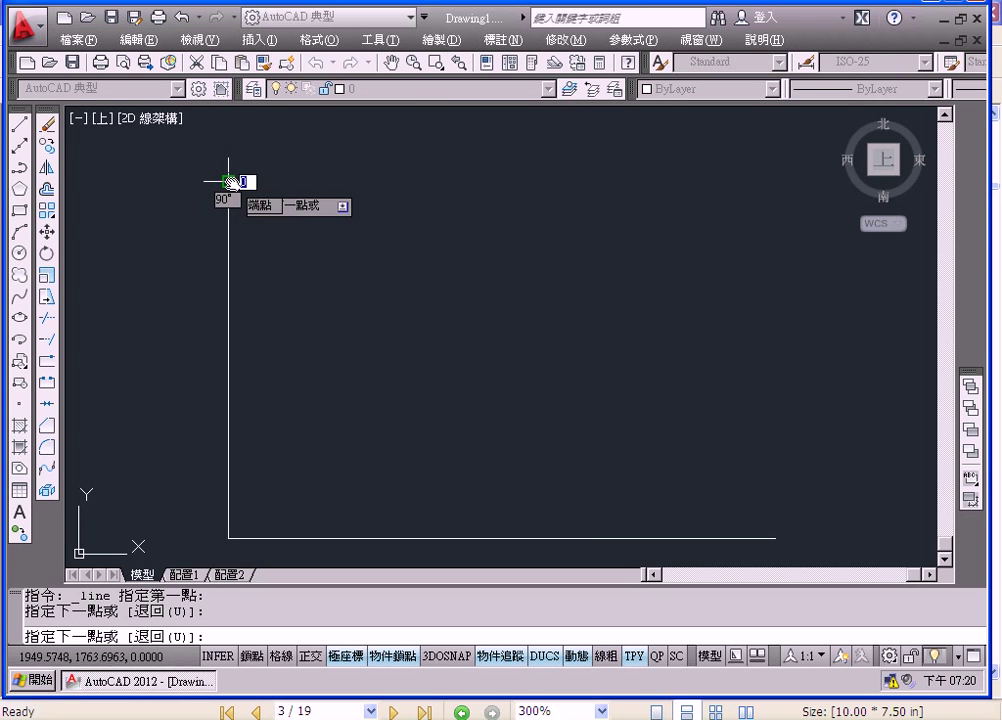
key("Return")
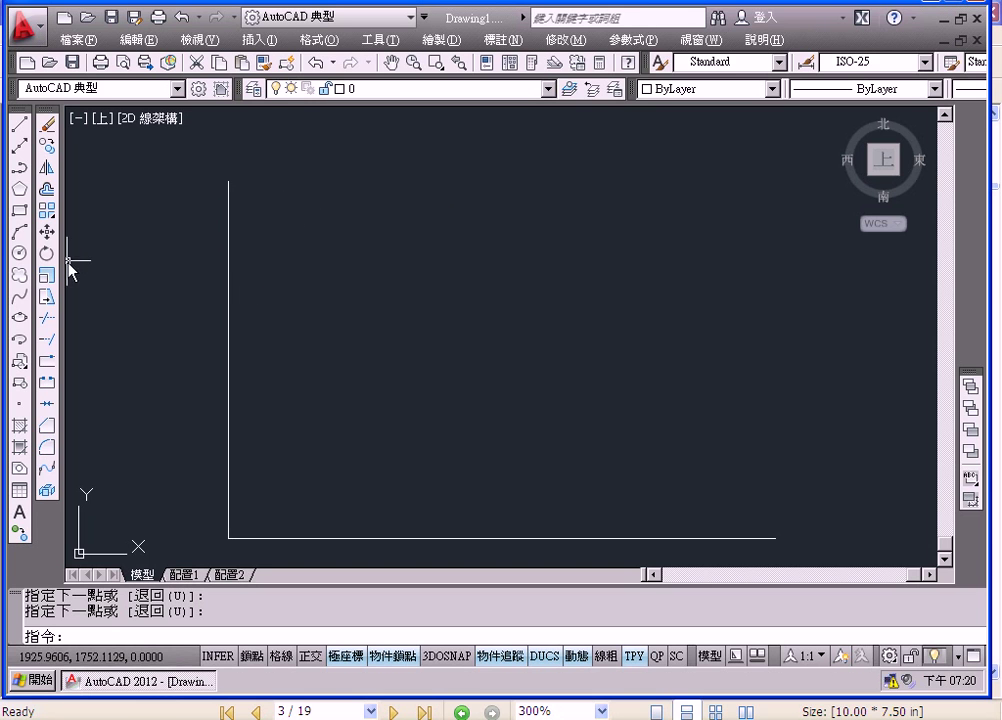
Step: Draw a radius-95 circle centred on the base's right endpoint, crossing the vertical side
left_click(21, 256)
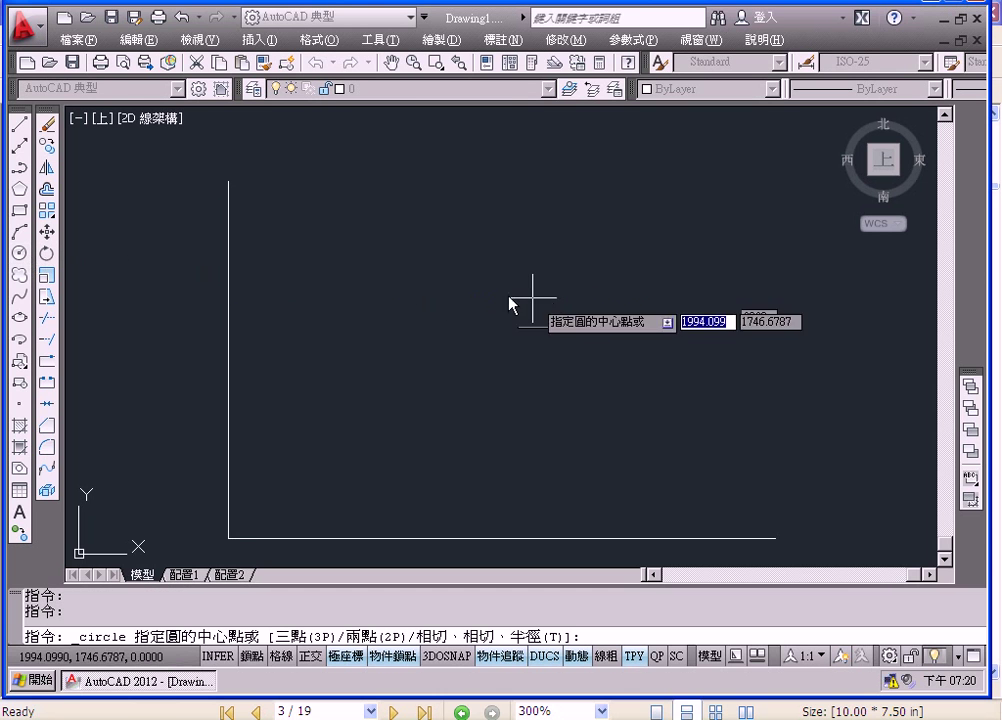
left_click(776, 540)
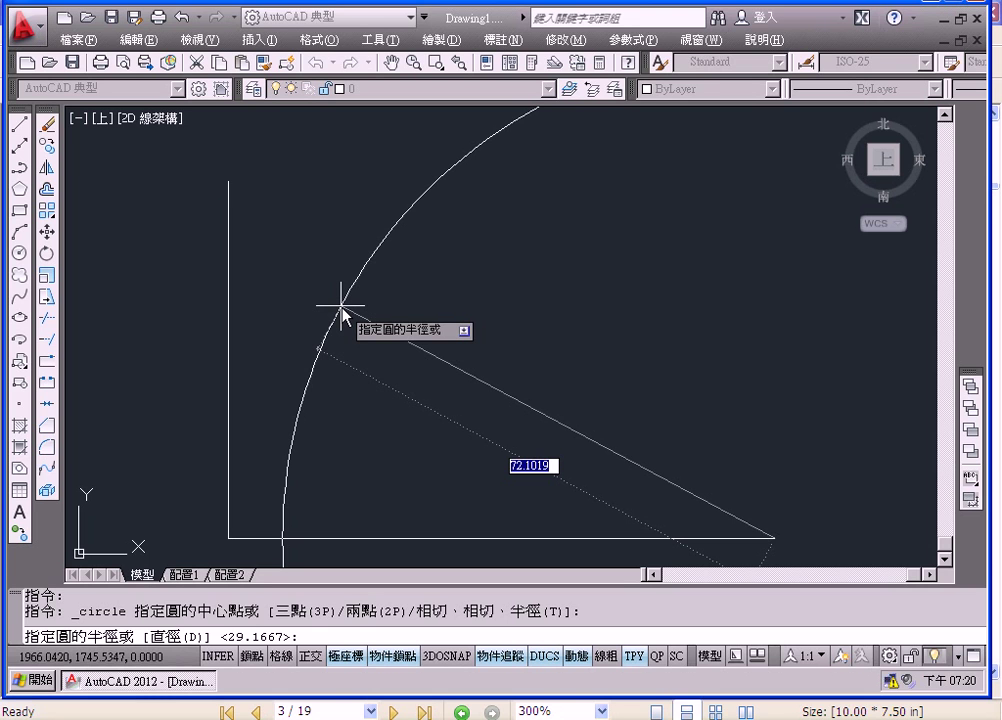
type("95")
key("Return")
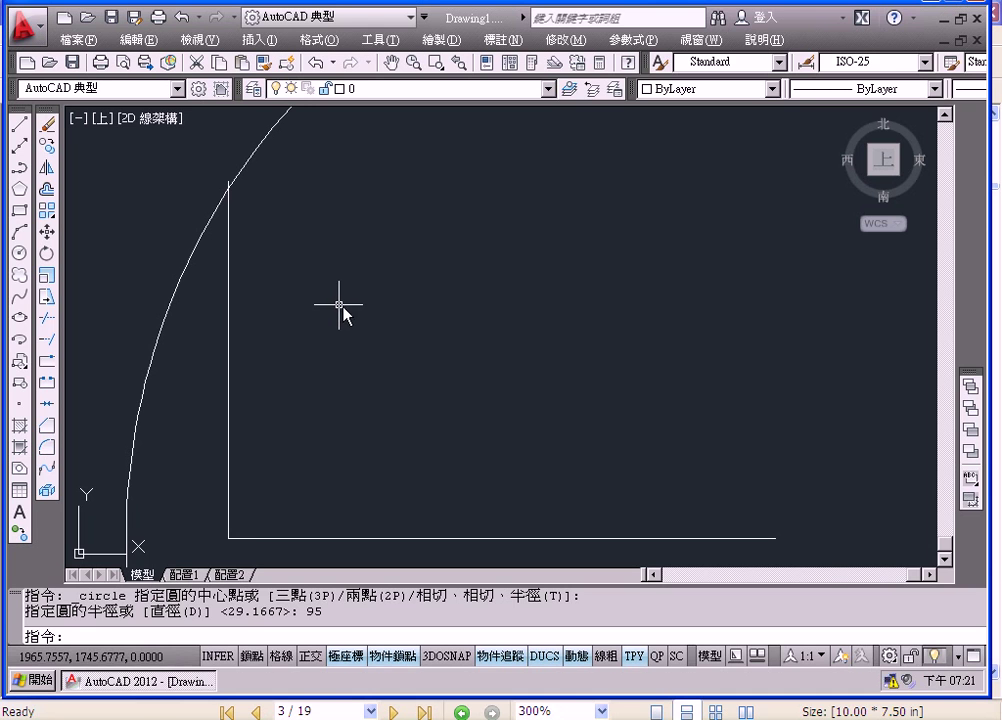
scroll(275, 215, "up", 2)
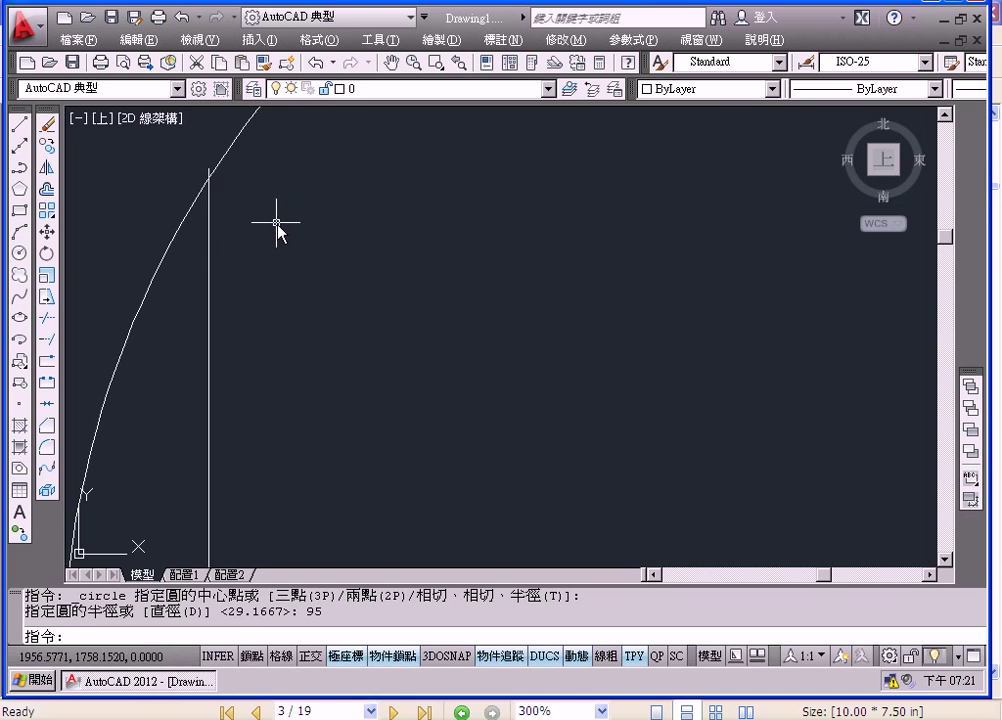
scroll(277, 222, "down", 3)
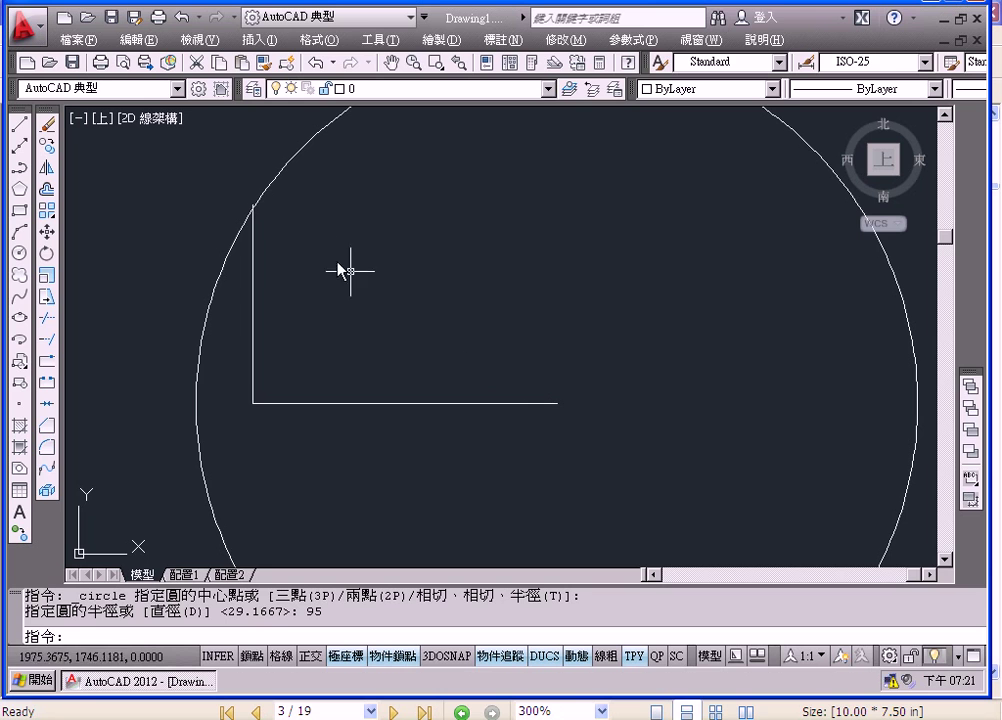
scroll(273, 221, "up", 2)
middle_click_drag(273, 218, 281, 236)
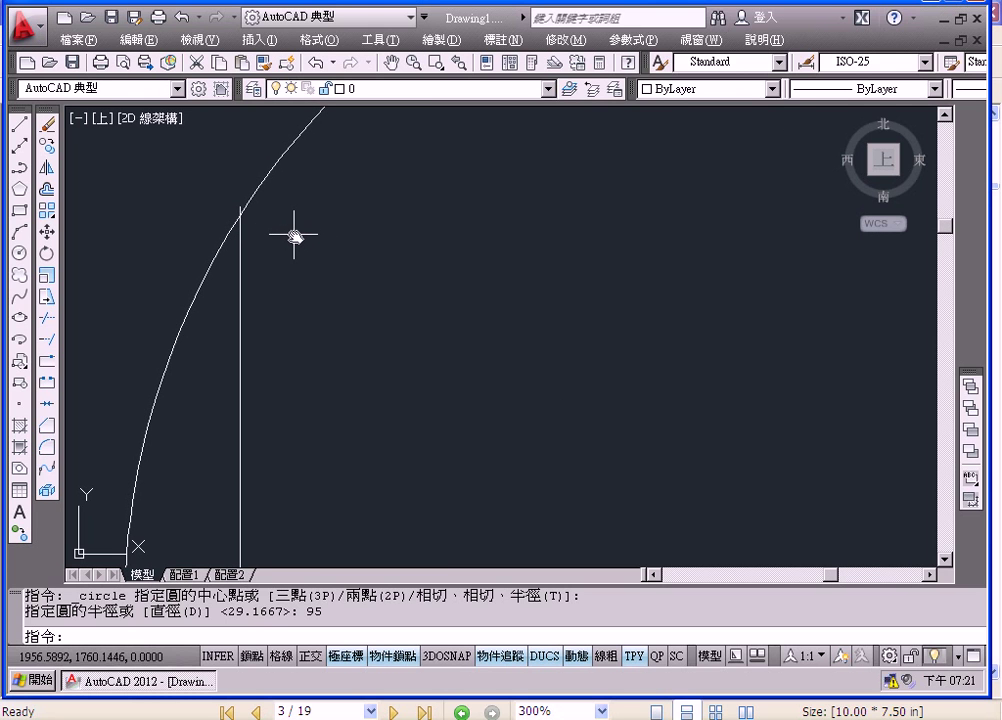
scroll(305, 255, "down", 2)
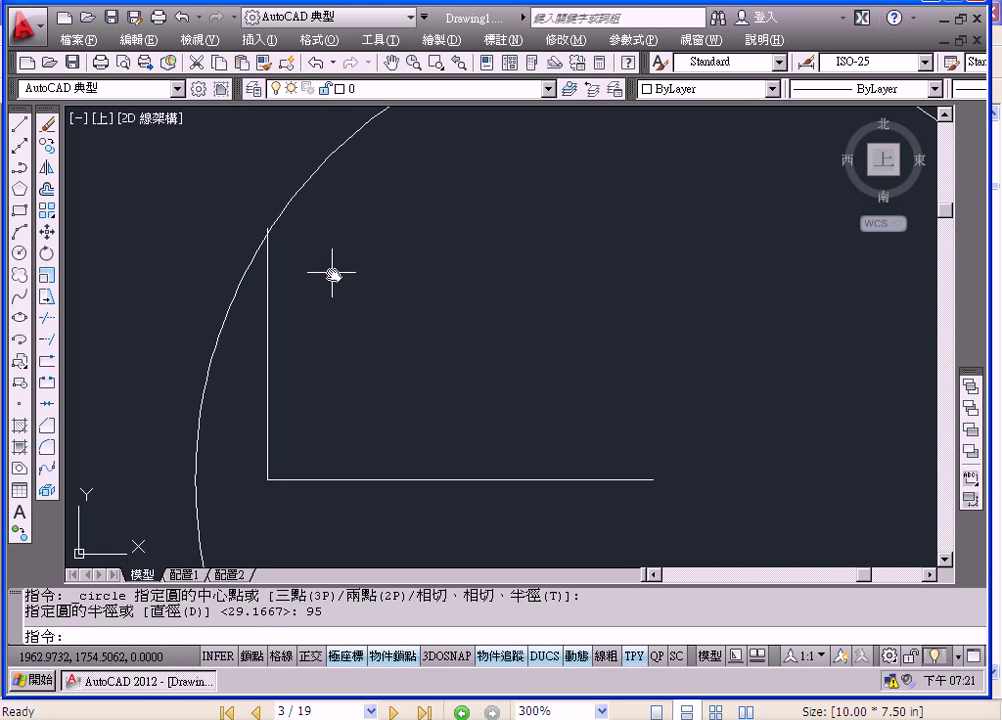
left_click(19, 124)
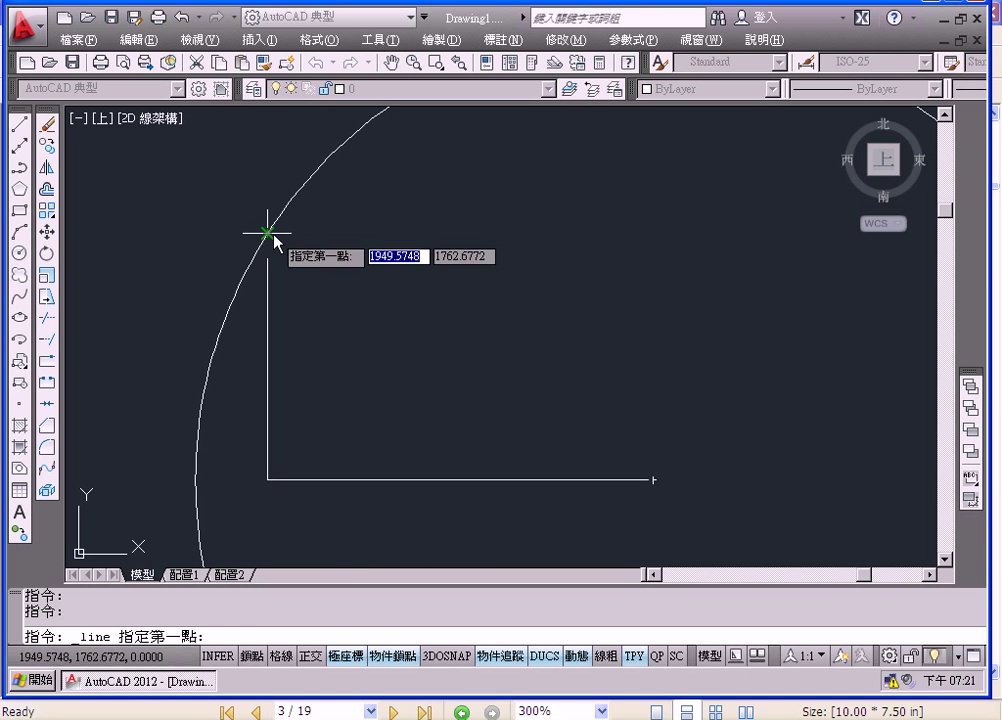
Step: Enable the Intersection object snap
right_click(397, 658)
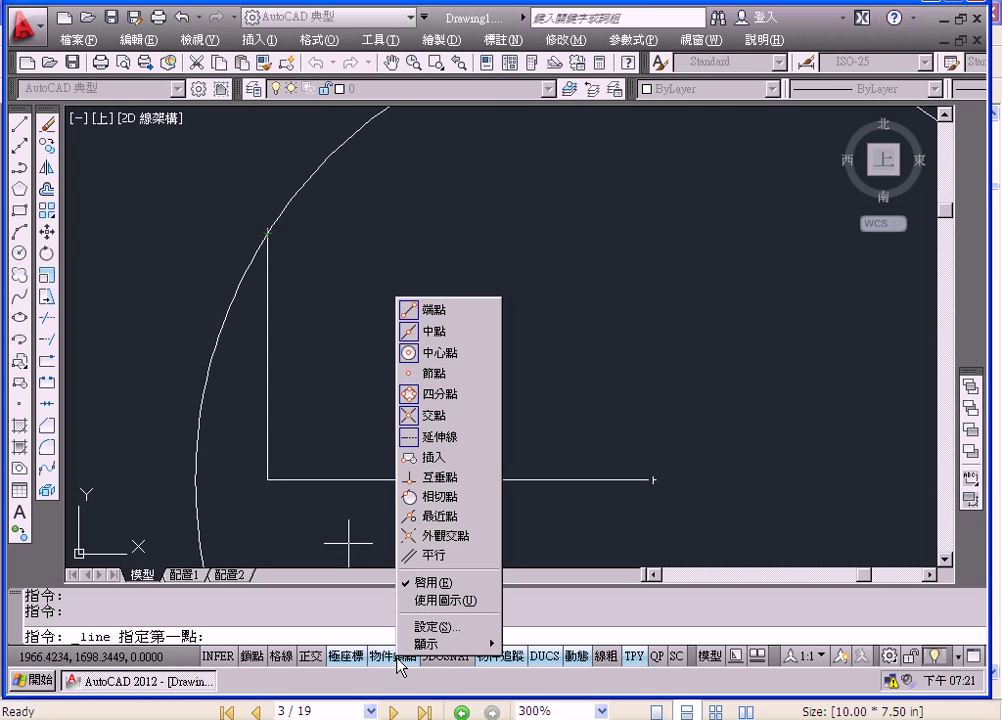
left_click(434, 416)
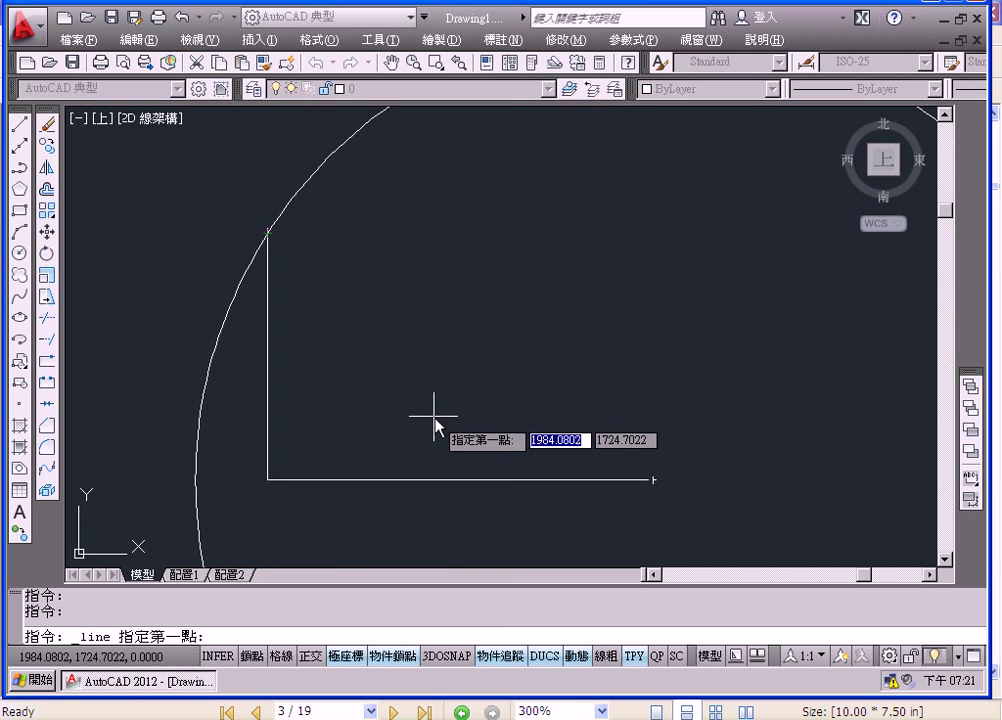
left_click(18, 124)
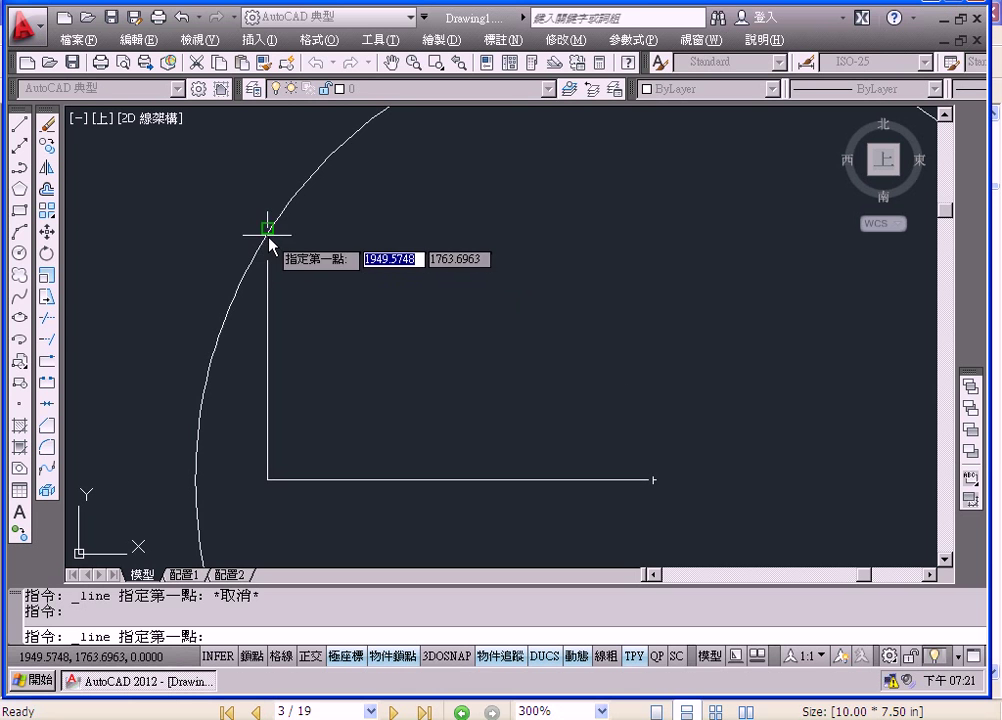
right_click(388, 658)
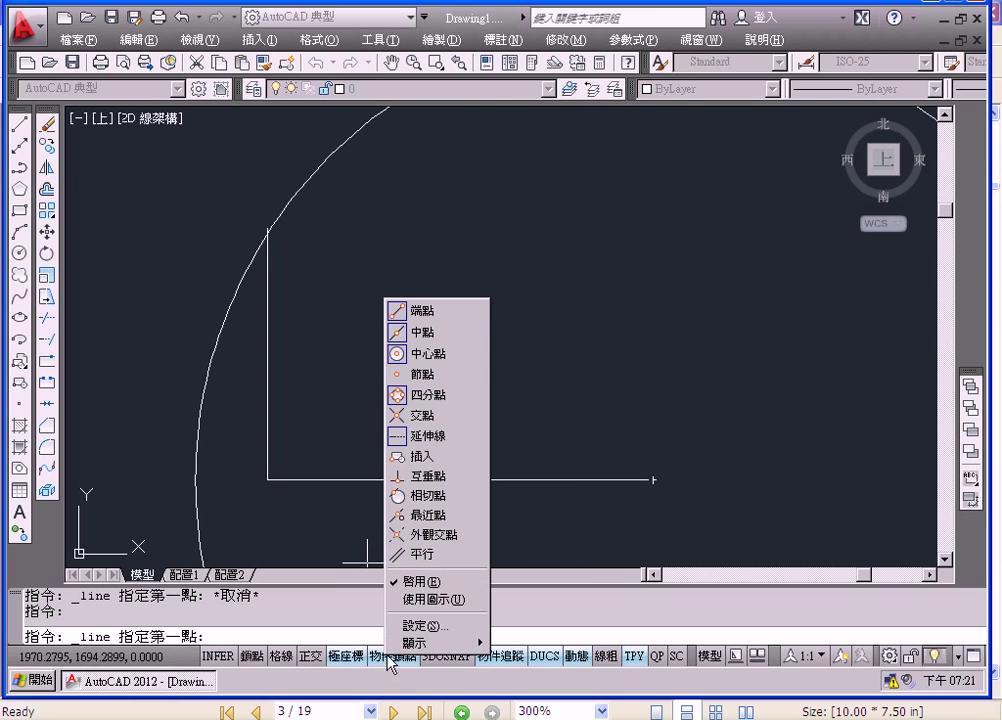
left_click(424, 416)
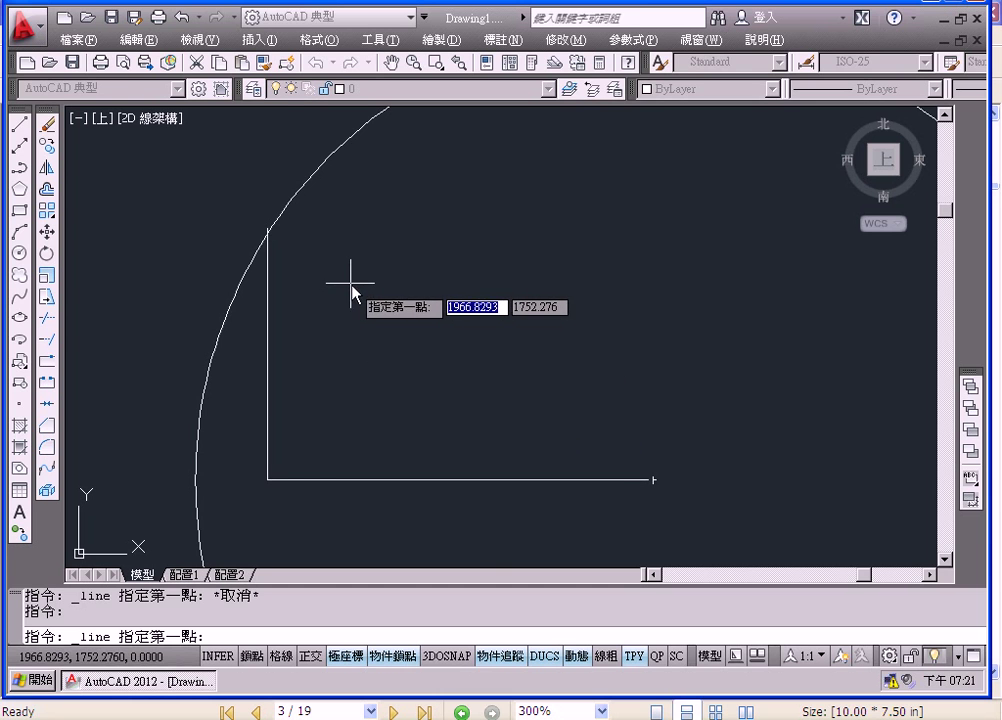
Step: Draw the hypotenuse from the circle/vertical-line intersection to the base's right endpoint
scroll(300, 265, "up", 2)
scroll(305, 268, "up", 1)
scroll(302, 265, "down", 2)
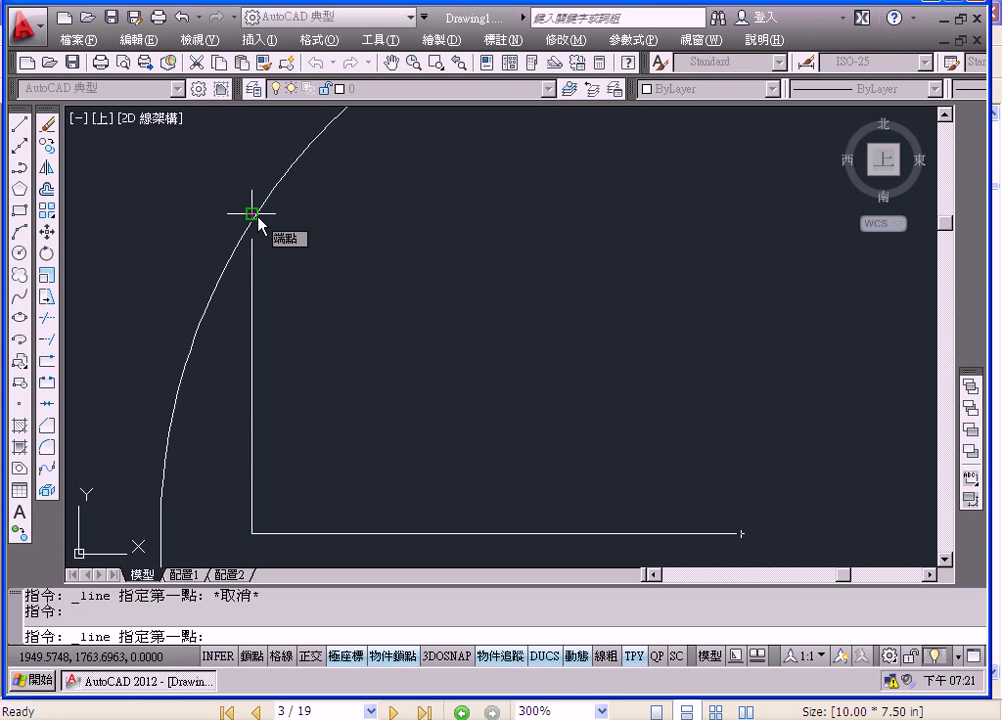
scroll(252, 213, "up", 1)
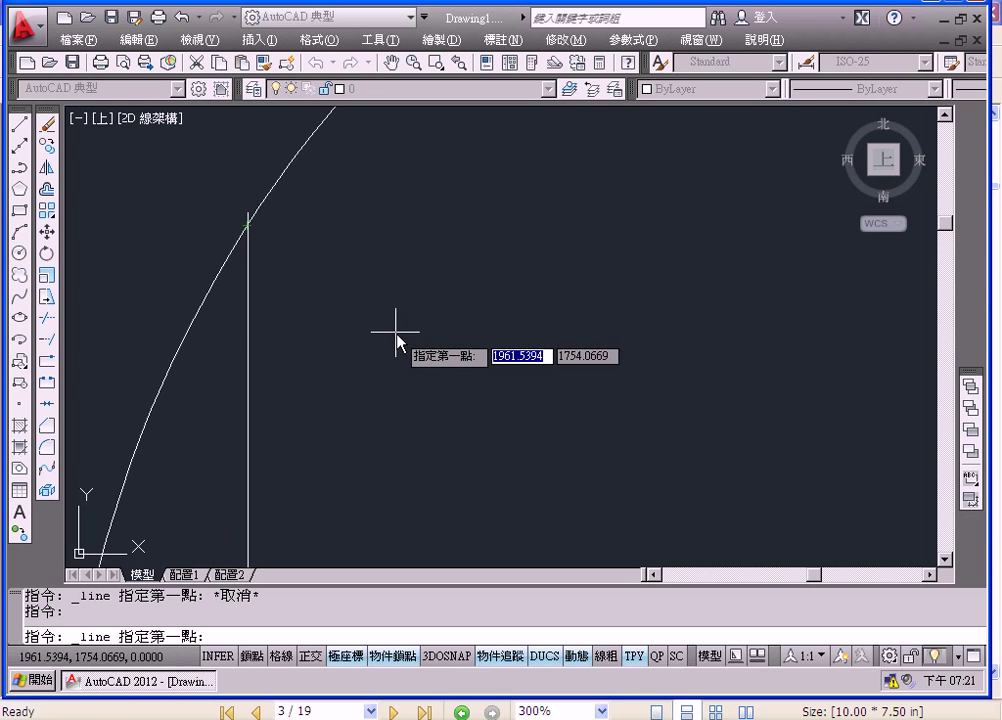
left_click(248, 228)
middle_click_drag(372, 334, 448, 385)
mouse_move(560, 414)
middle_mouse_down()
mouse_move(414, 303)
mouse_move(465, 362)
middle_mouse_up()
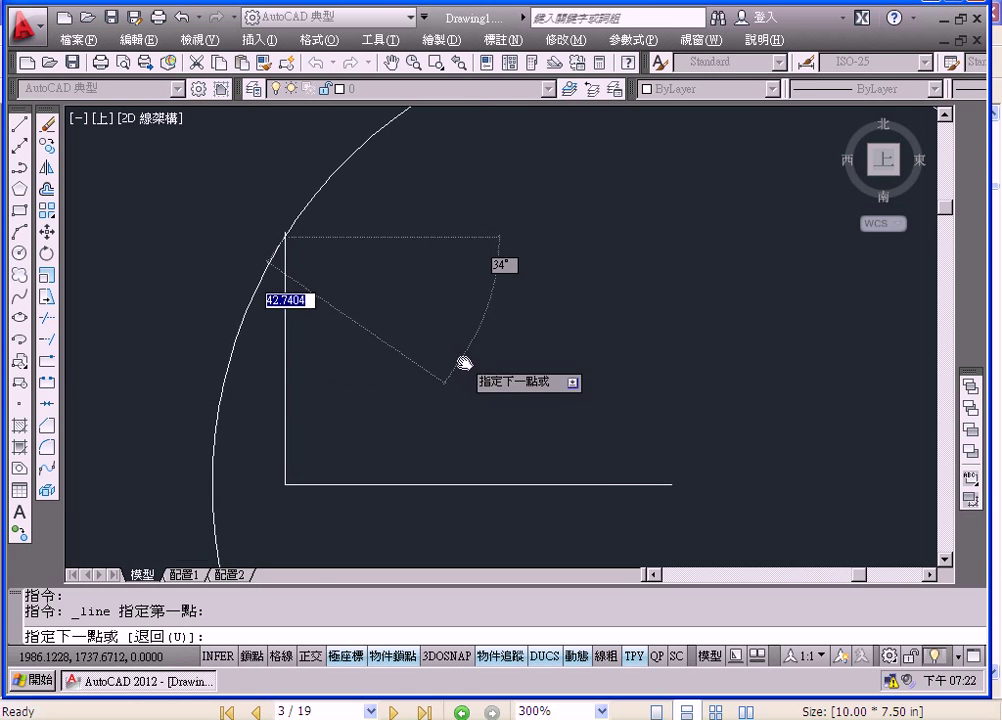
left_click(672, 486)
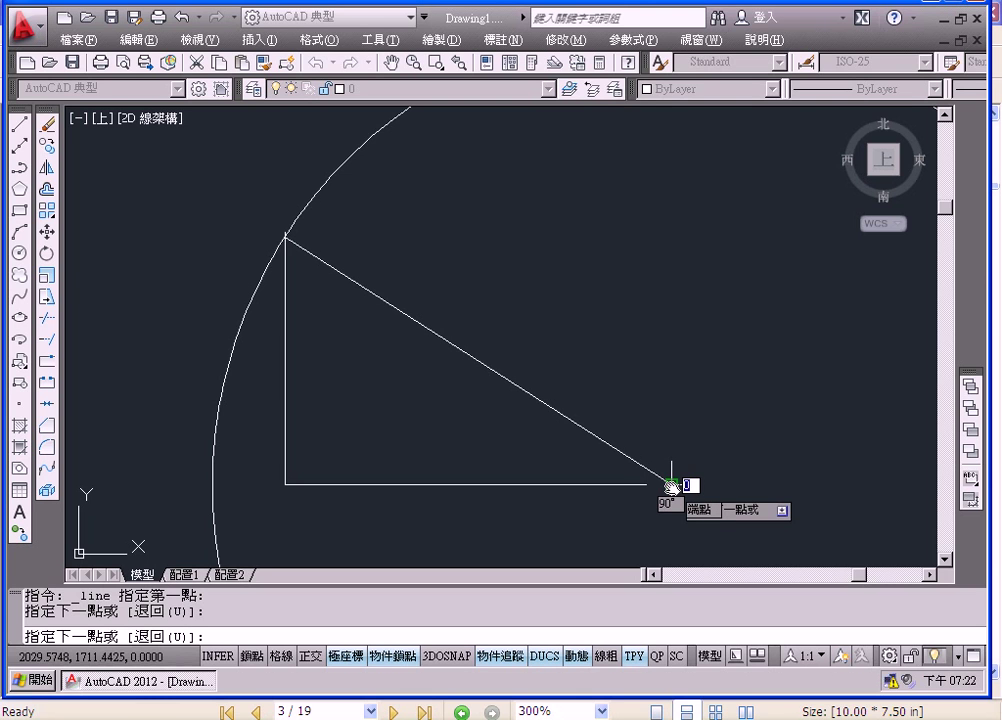
key("Return")
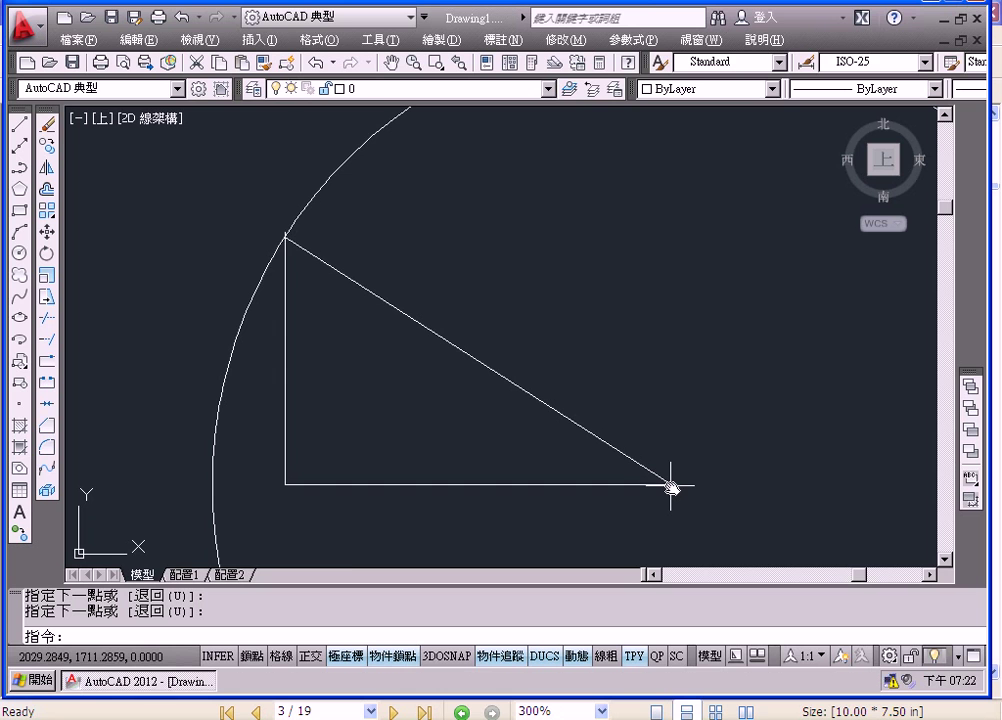
scroll(466, 292, "down", 1)
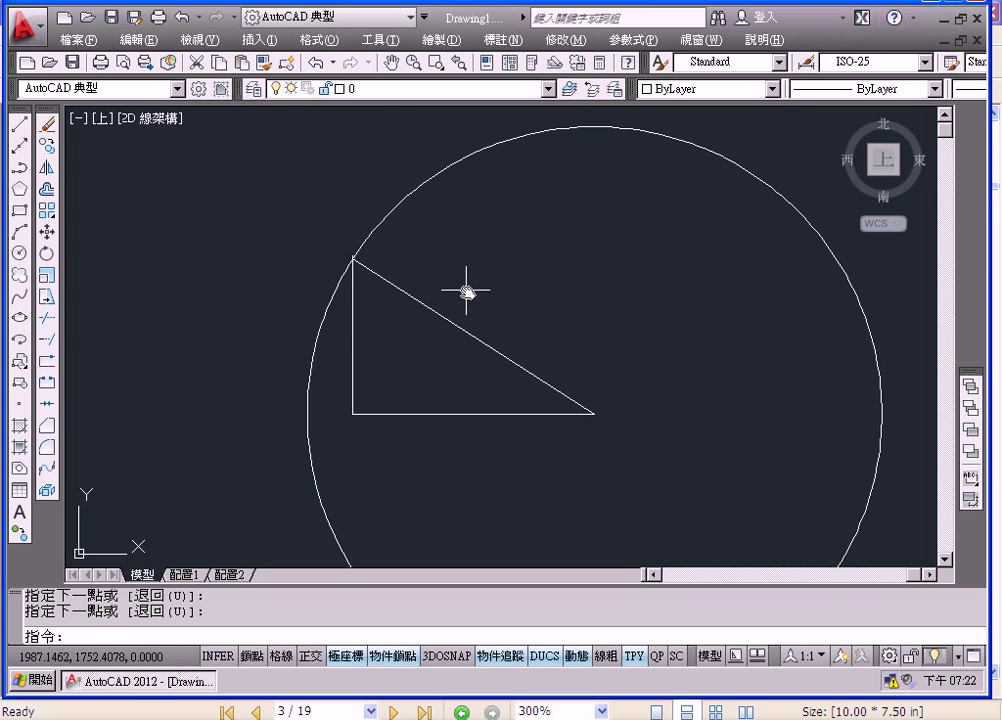
Step: Erase the radius-95 circle and zoom in on the vertical line's stub above the top vertex
left_click(405, 200)
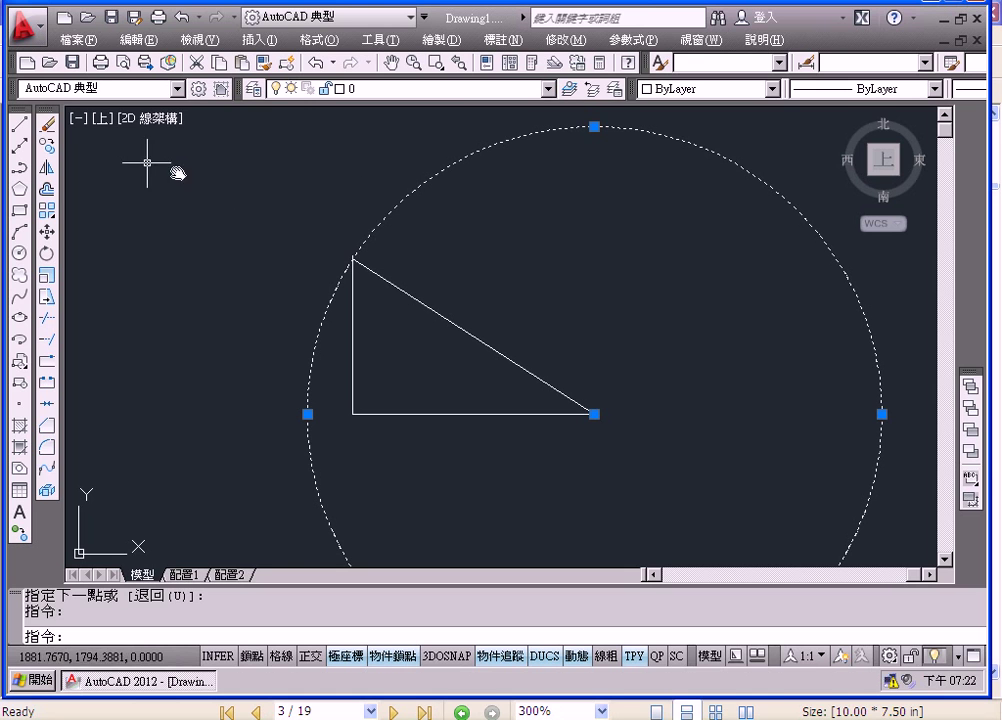
left_click(46, 128)
scroll(280, 258, "up", 2)
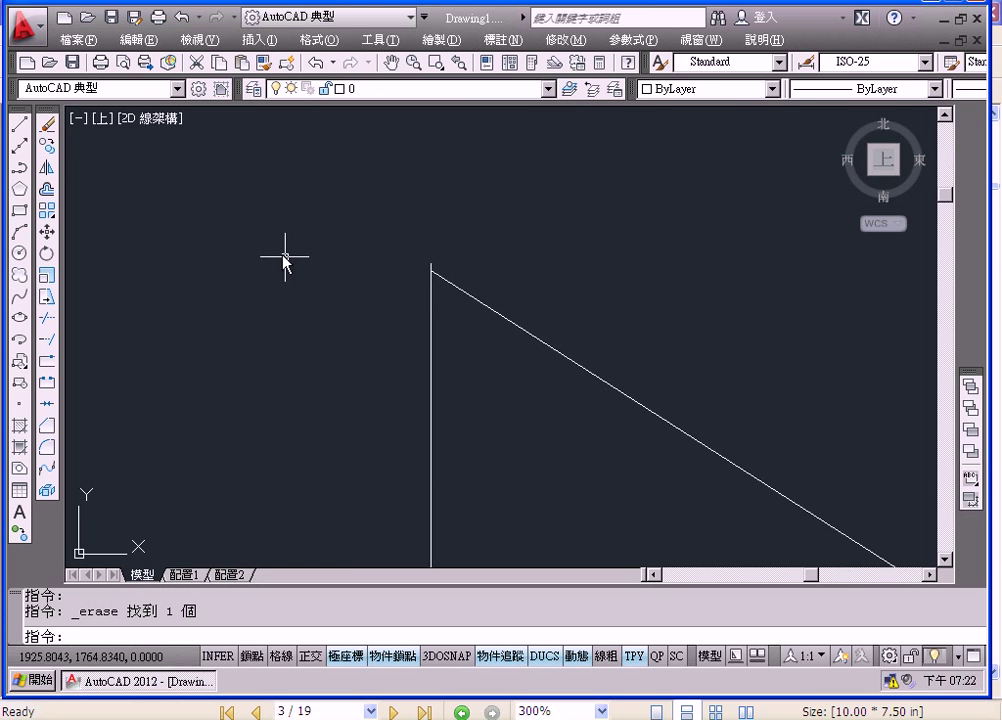
scroll(342, 298, "up", 1)
middle_click_drag(501, 344, 407, 372)
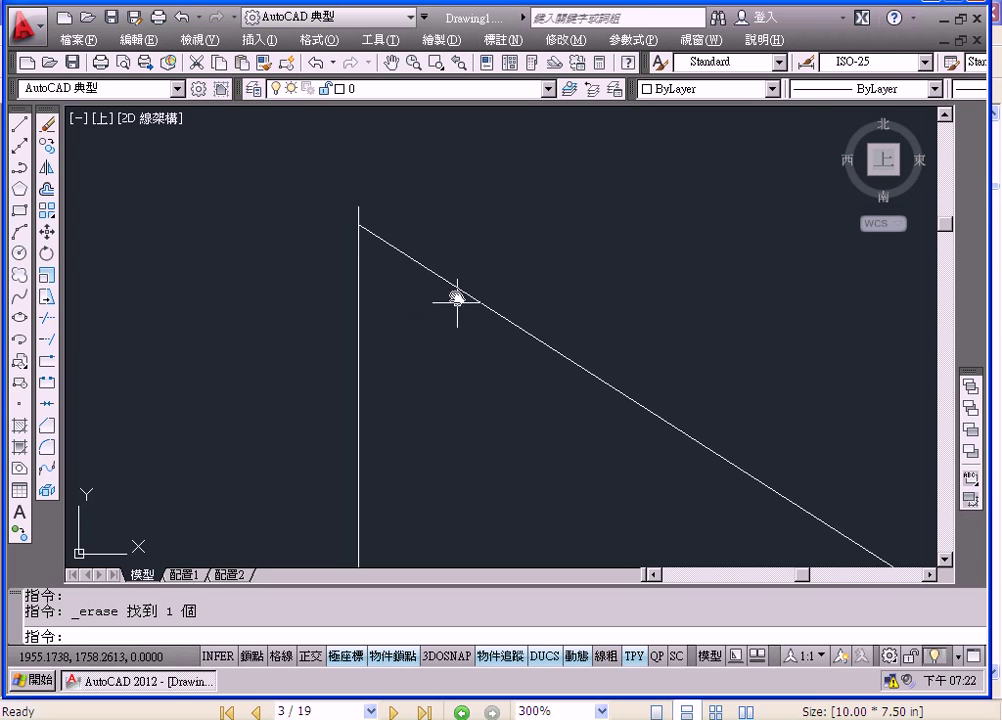
middle_click_drag(355, 225, 358, 216)
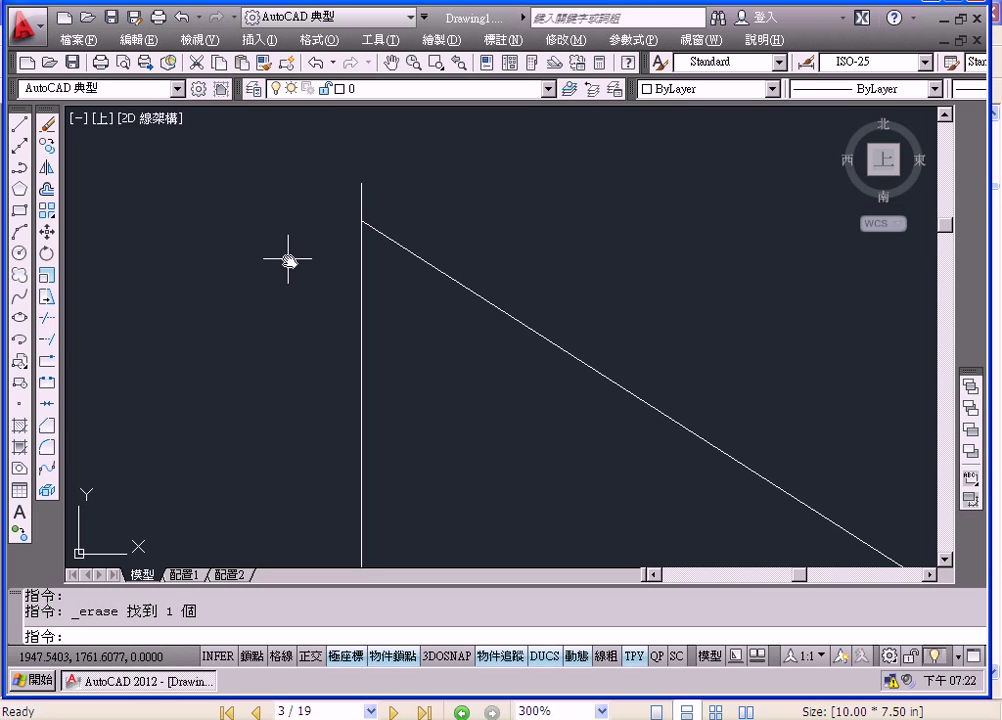
Step: Trim the vertical line's overshoot above the hypotenuse, using all objects as cutting edges
left_click(47, 318)
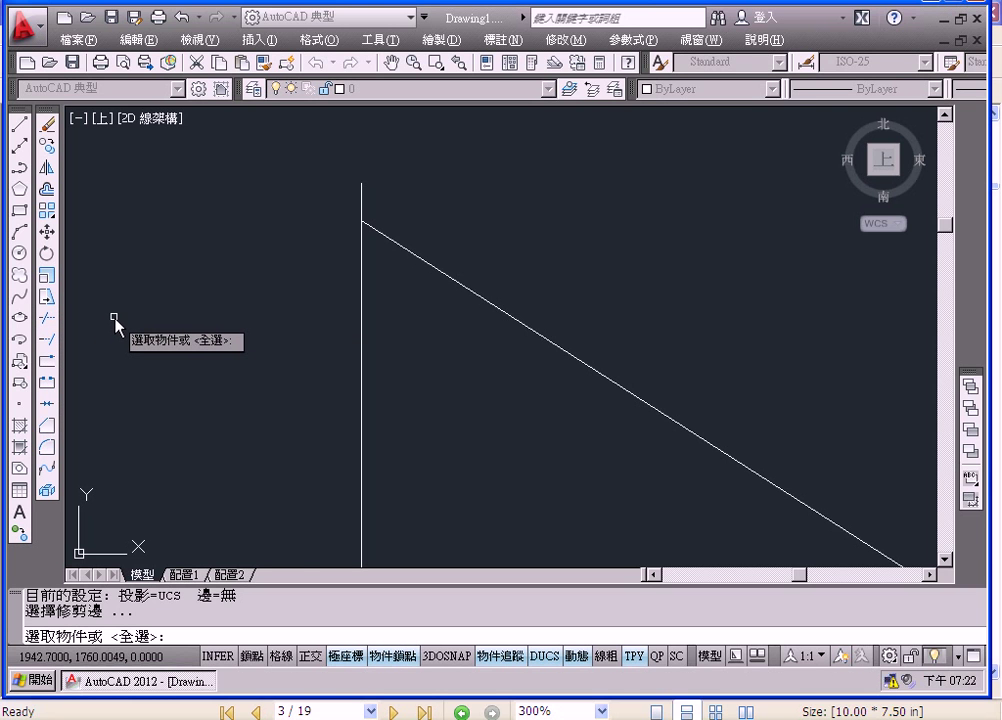
key("Return")
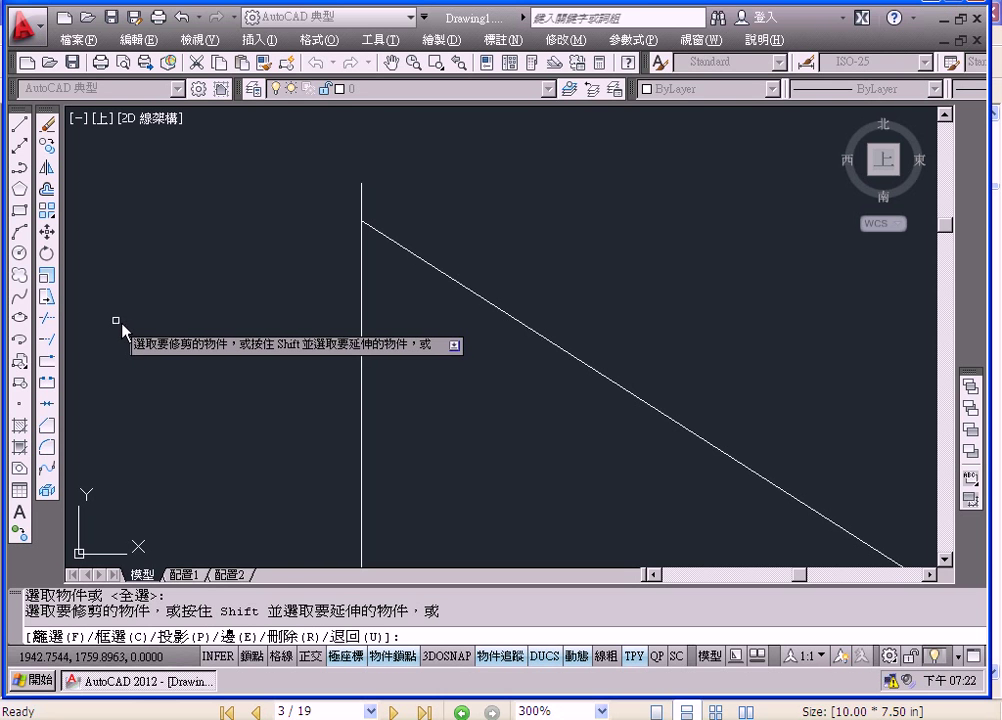
left_click(362, 205)
scroll(455, 228, "down", 2)
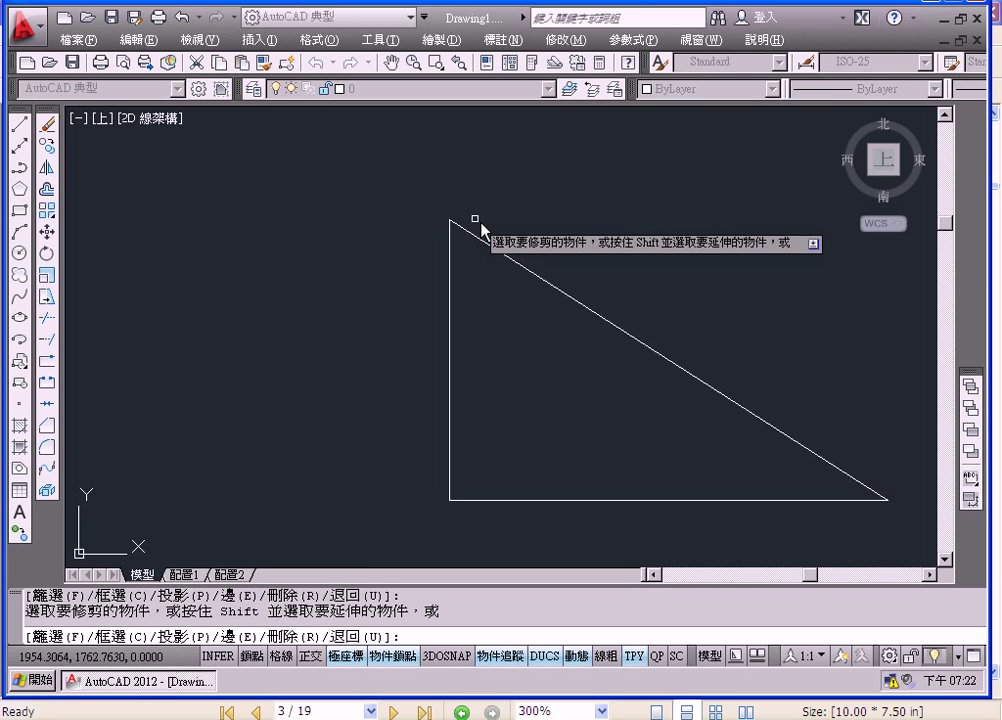
scroll(520, 290, "down", 3)
middle_click_drag(577, 333, 383, 330)
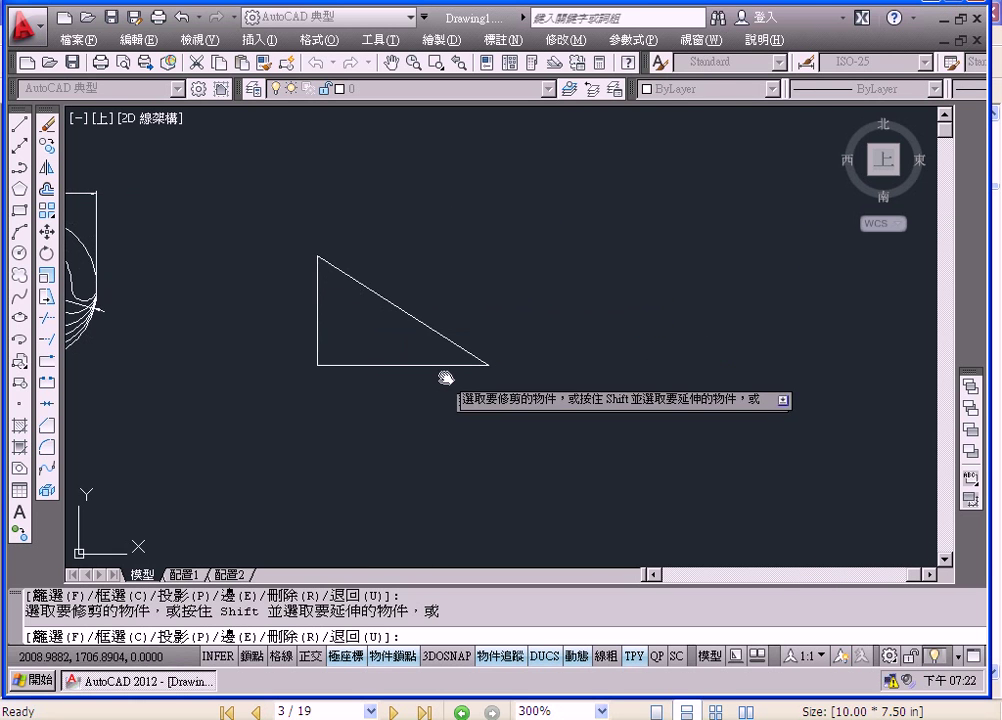
scroll(445, 380, "up", 2)
scroll(441, 371, "up", 2)
mouse_move(418, 373)
middle_mouse_down()
mouse_move(458, 432)
mouse_move(500, 422)
middle_mouse_up()
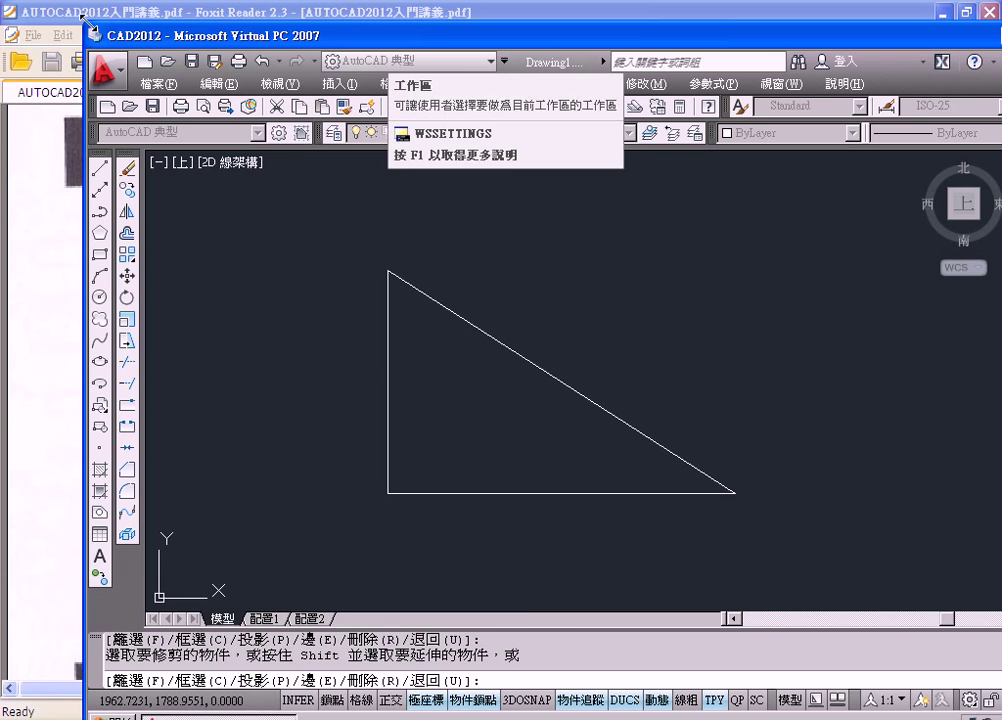
Step: Check the 95/80/90° reference PDF, minimize Foxit Reader, and shift the Virtual PC window left
left_click(87, 24)
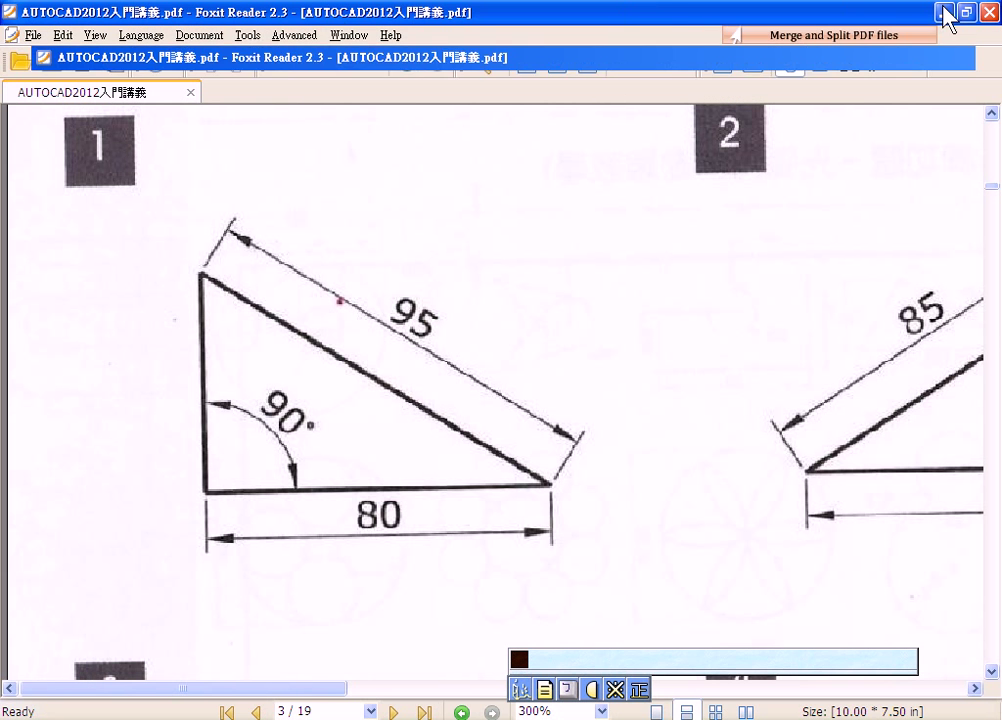
left_click(944, 13)
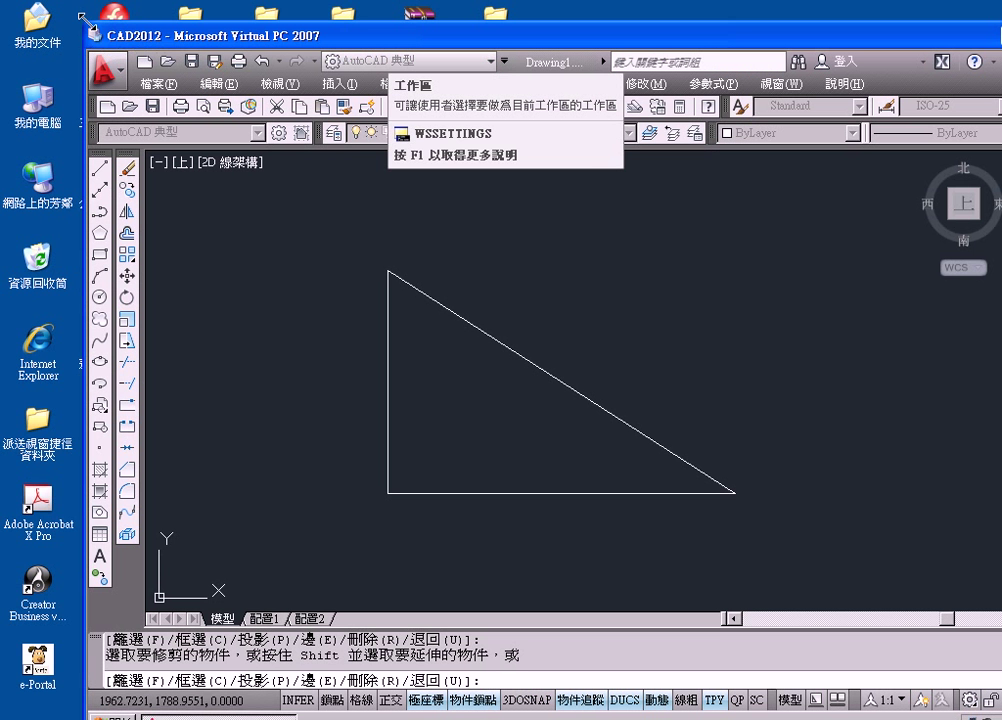
left_click_drag(97, 38, 10, 12)
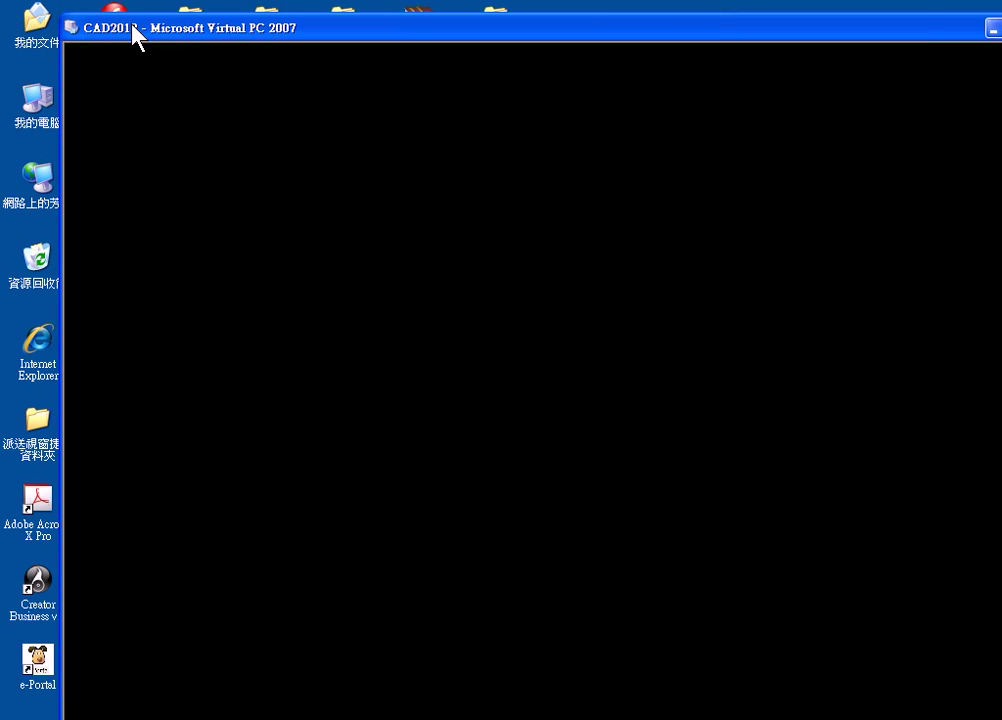
left_click_drag(134, 31, 86, 28)
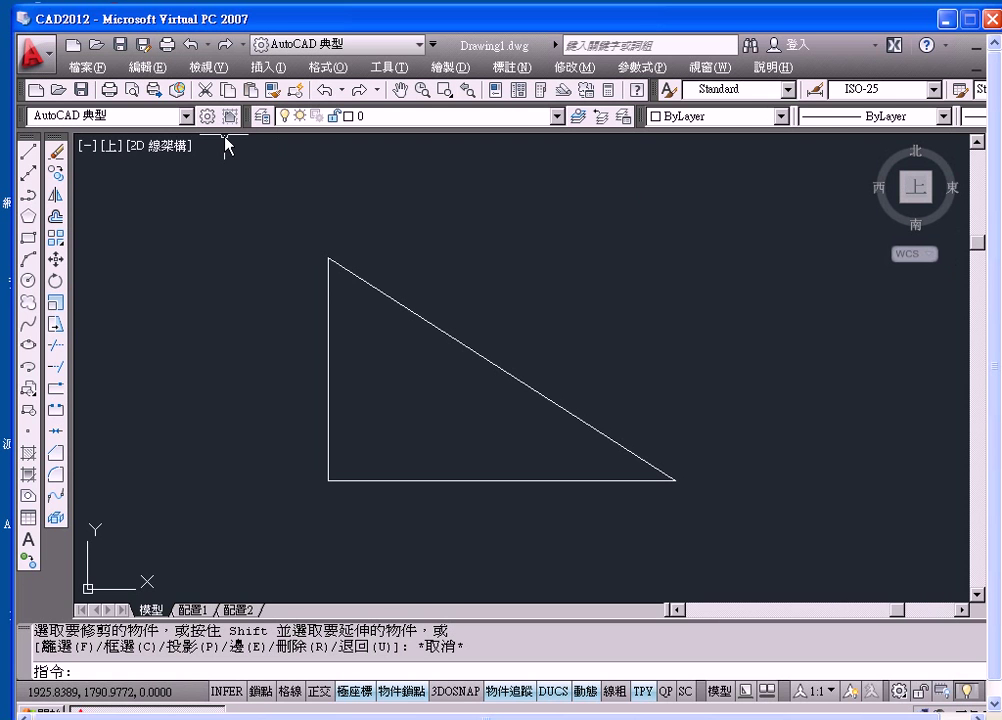
Step: Reposition the Virtual PC window and widen it to the right
left_click_drag(50, 14, 84, 23)
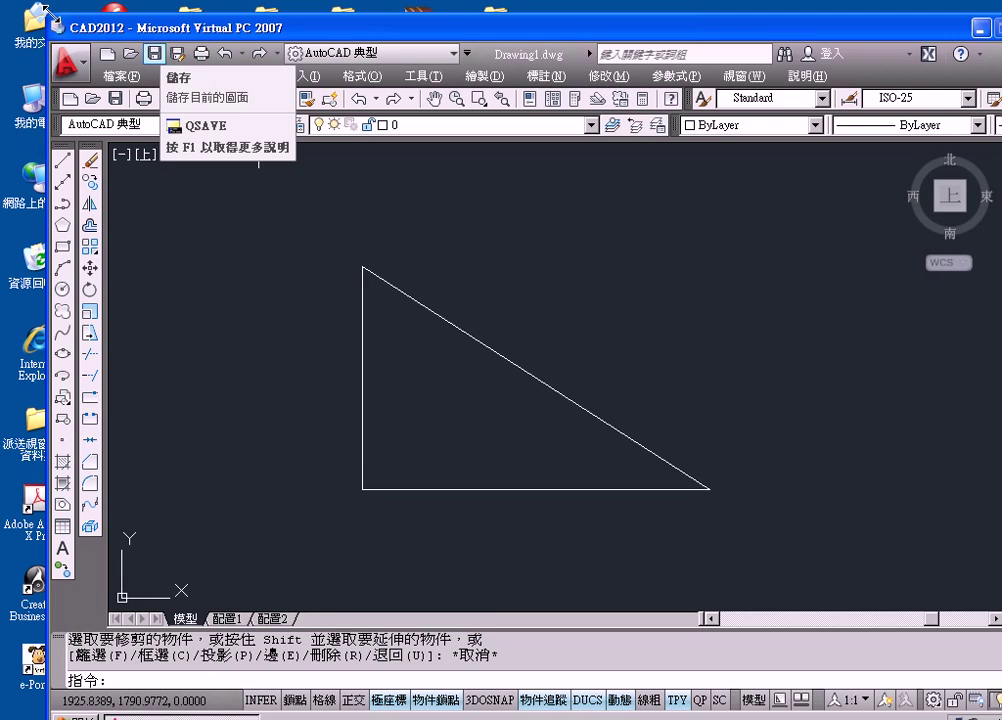
left_click_drag(44, 12, 120, 73)
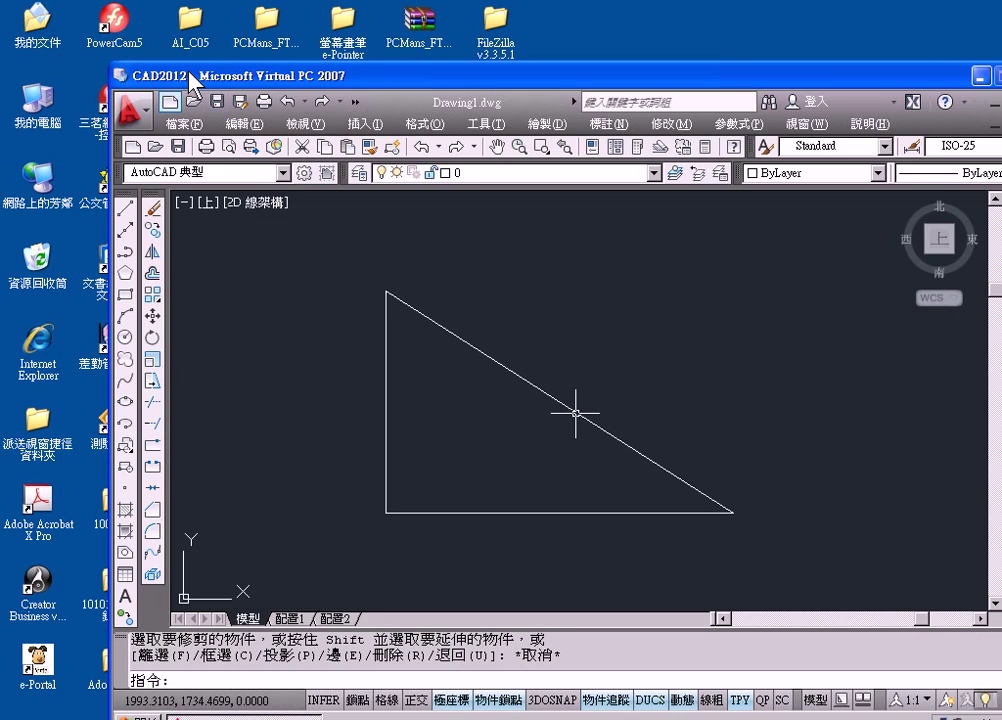
left_click_drag(190, 82, 103, 27)
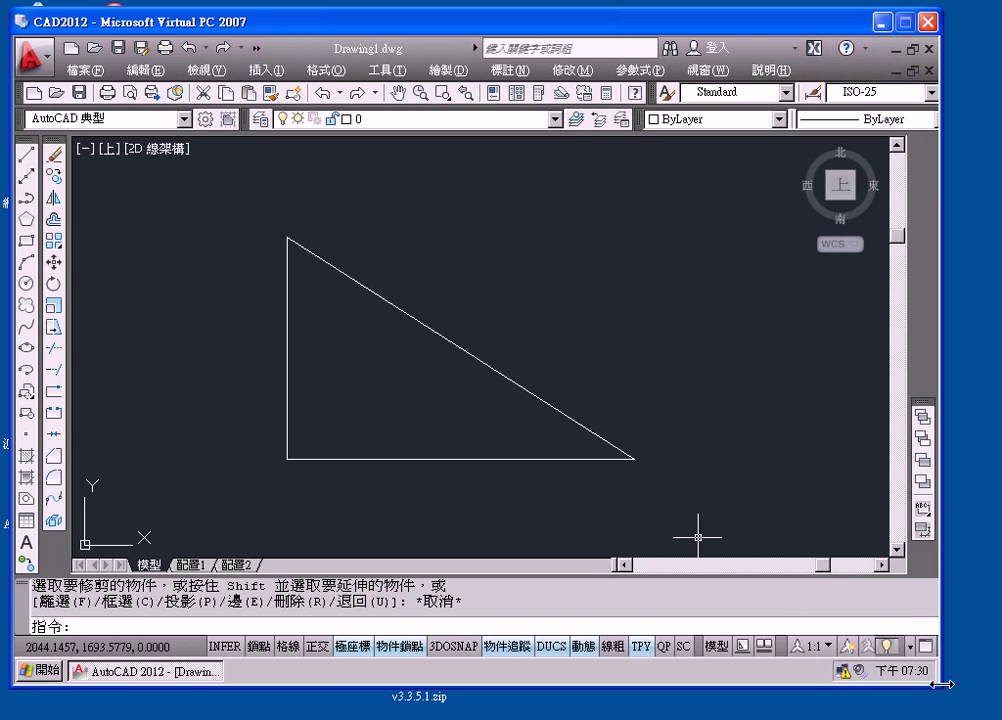
left_click_drag(945, 690, 985, 712)
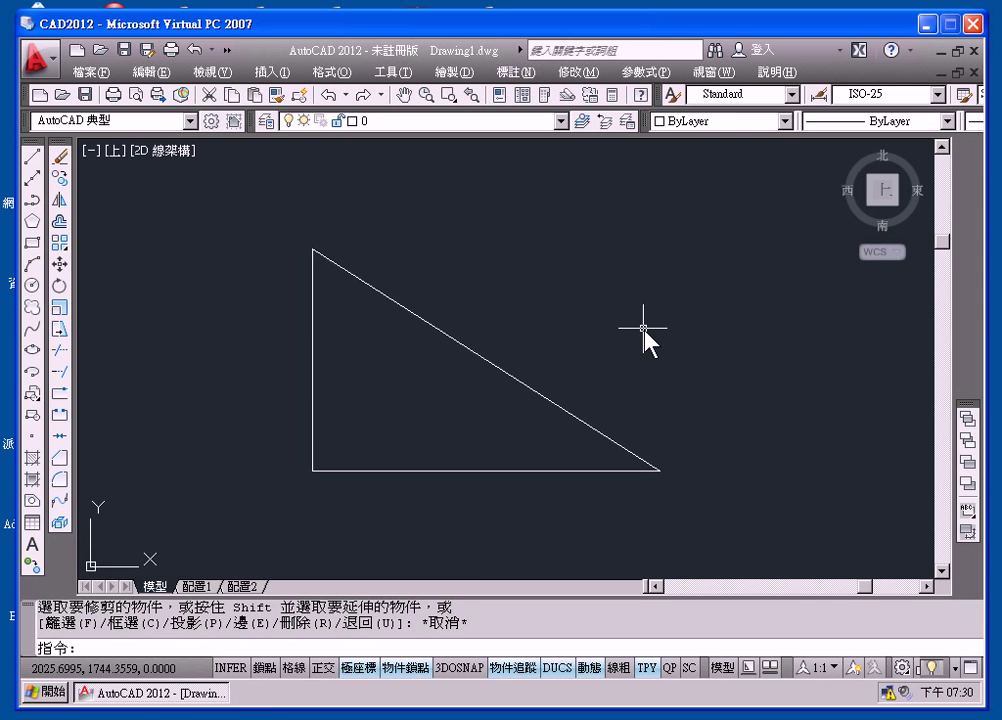
Step: Switch the Virtual PC to full screen with Right-Alt+Enter, leaving it full screen
key("alt+Return")
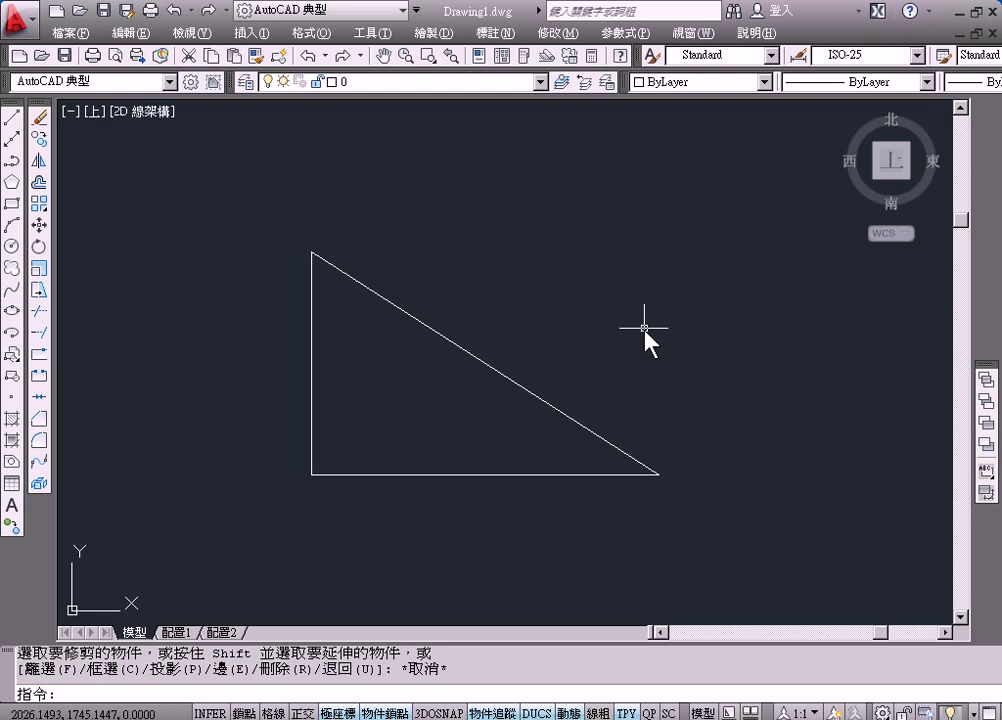
key("alt+Return")
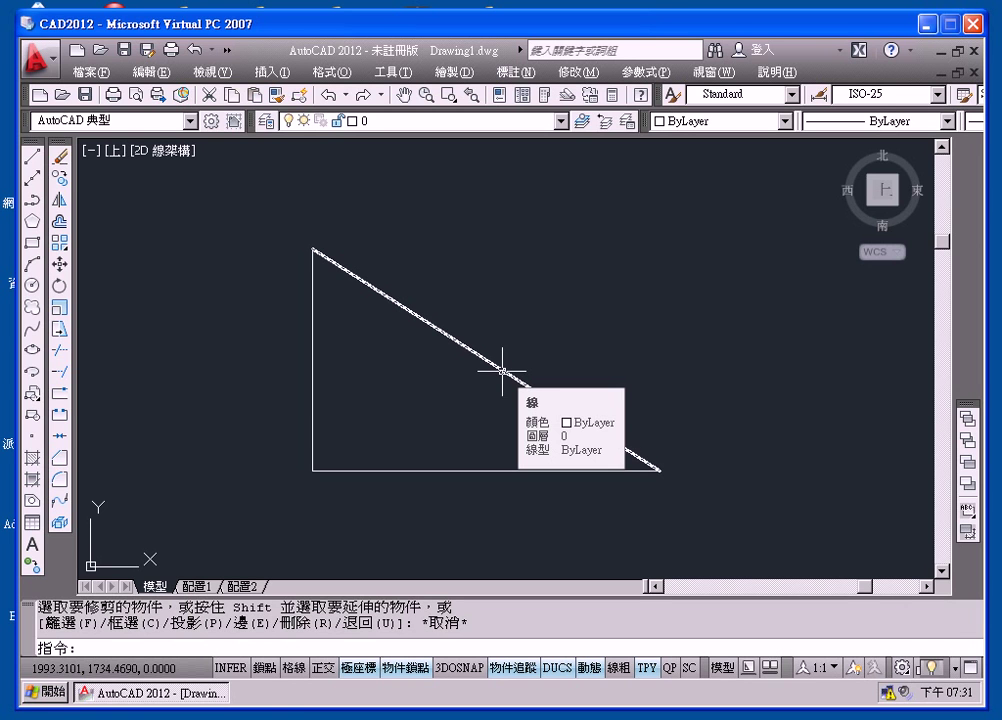
key("alt+Return")
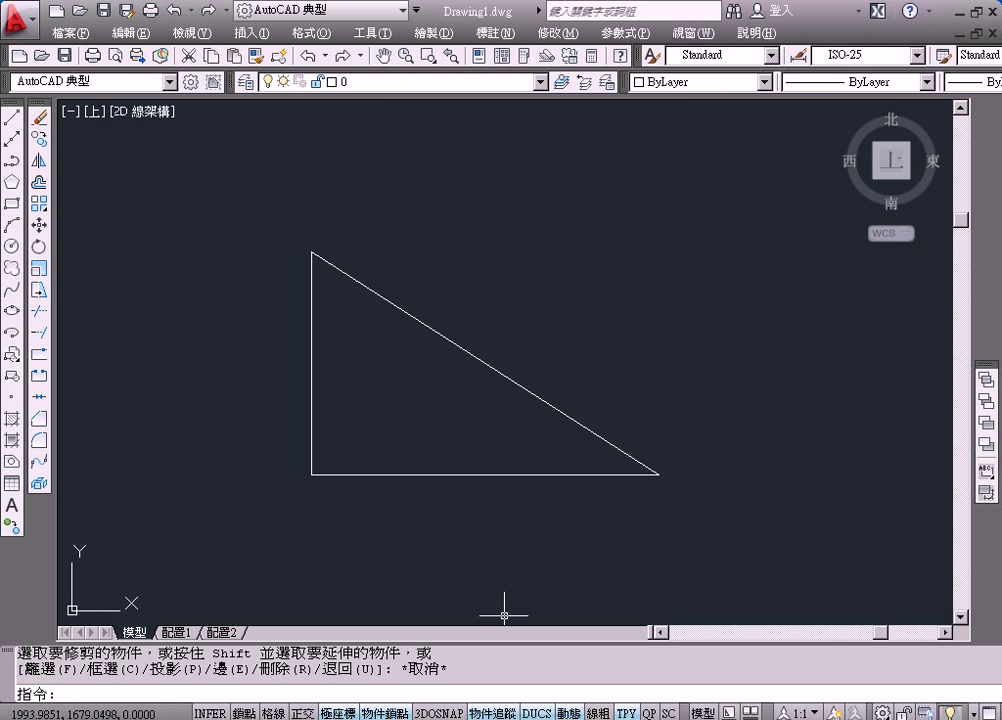
right_click(385, 712)
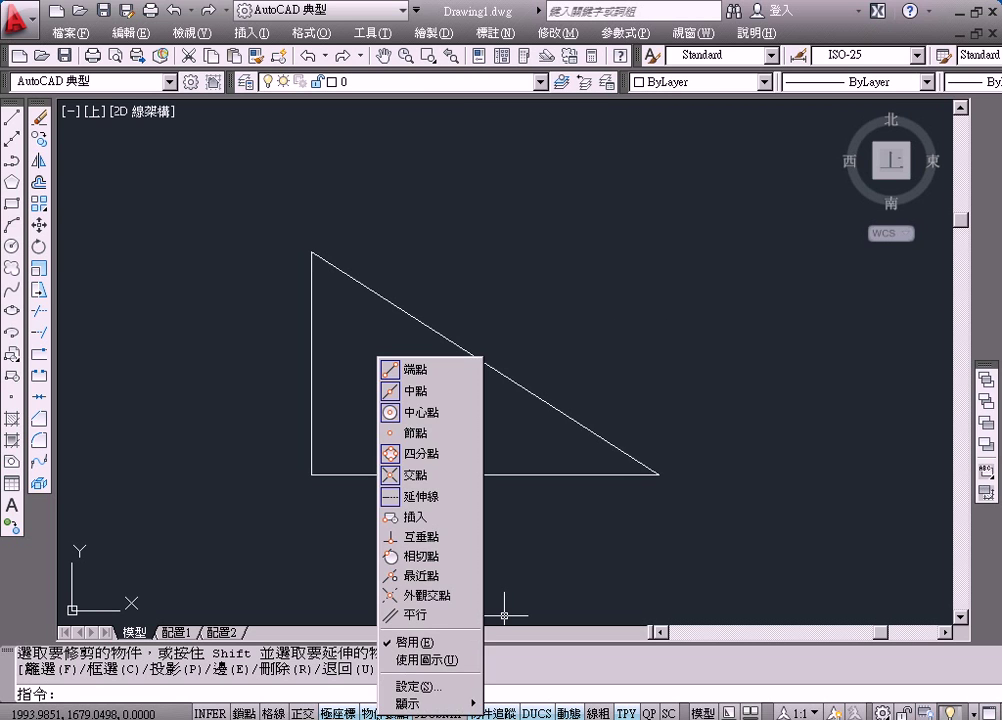
left_click(427, 660)
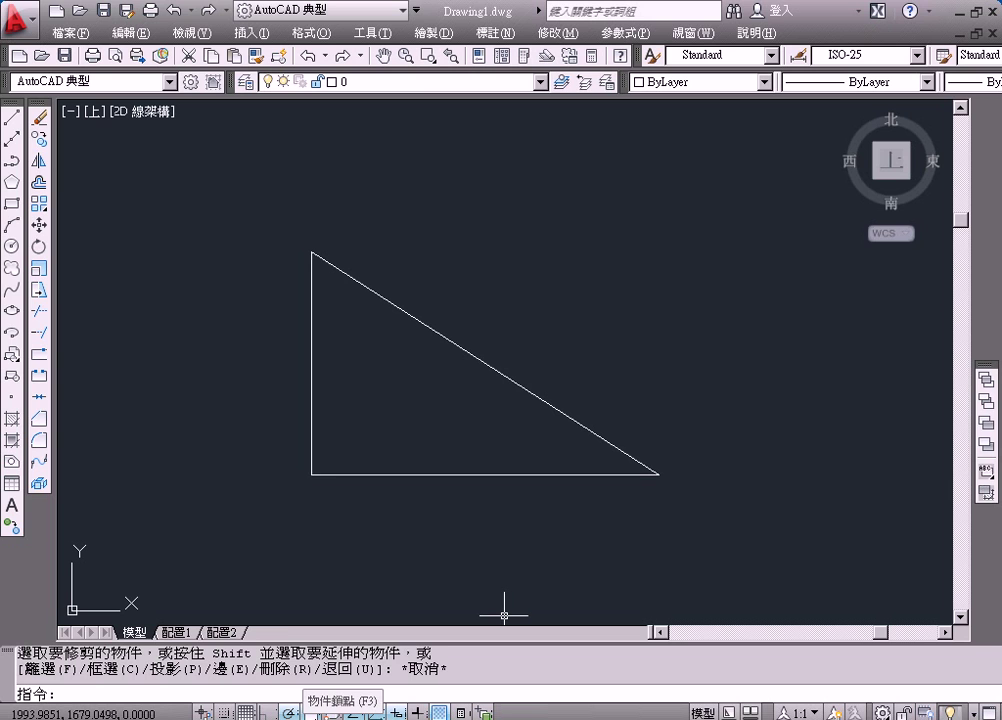
right_click(313, 712)
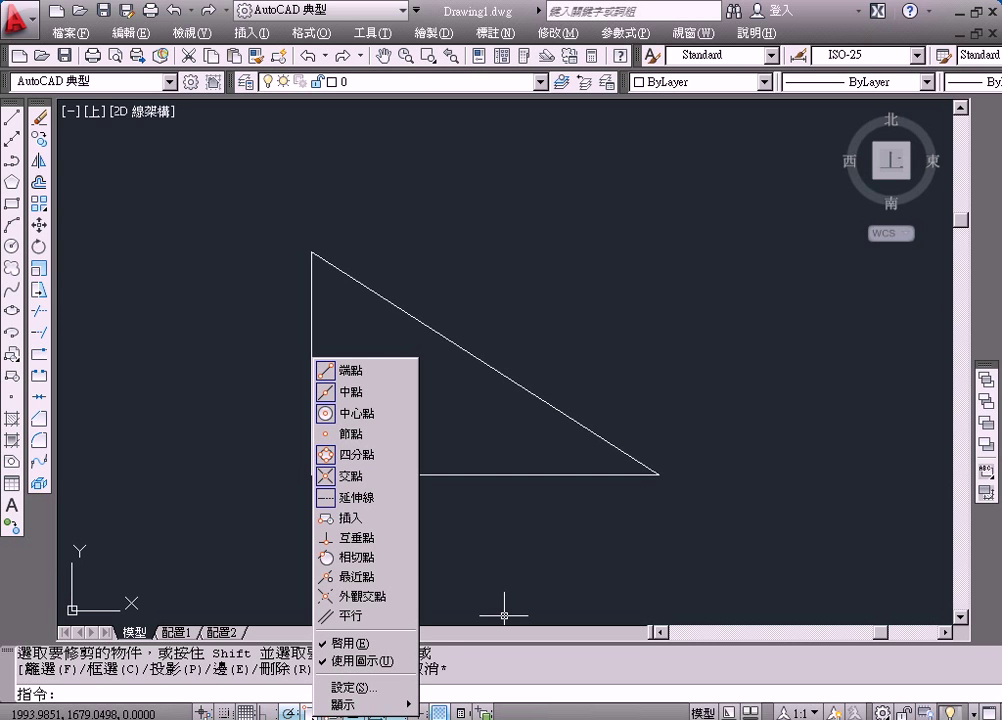
left_click(351, 663)
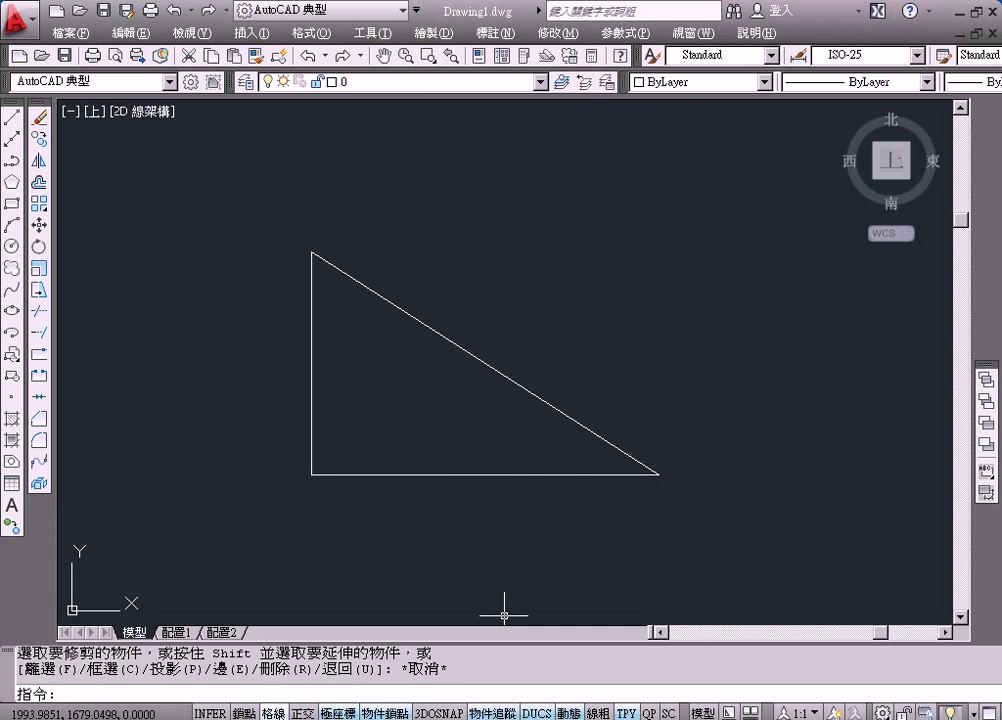
Step: Turn the drawing grid (格線) back on in AutoCAD
left_click(273, 713)
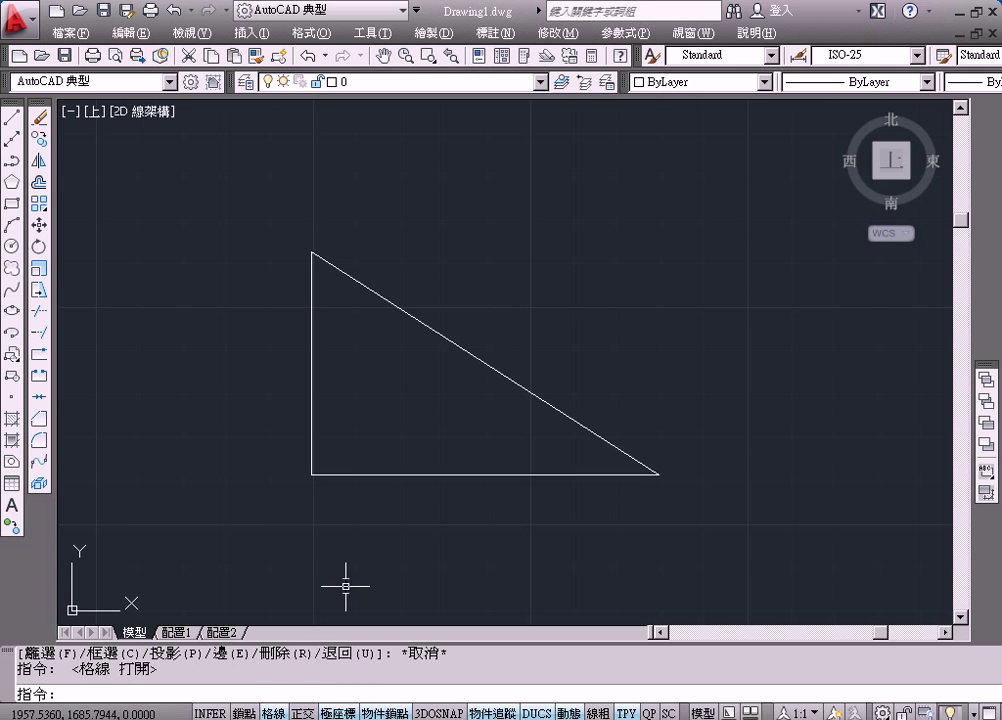
scroll(345, 585, "down", 2)
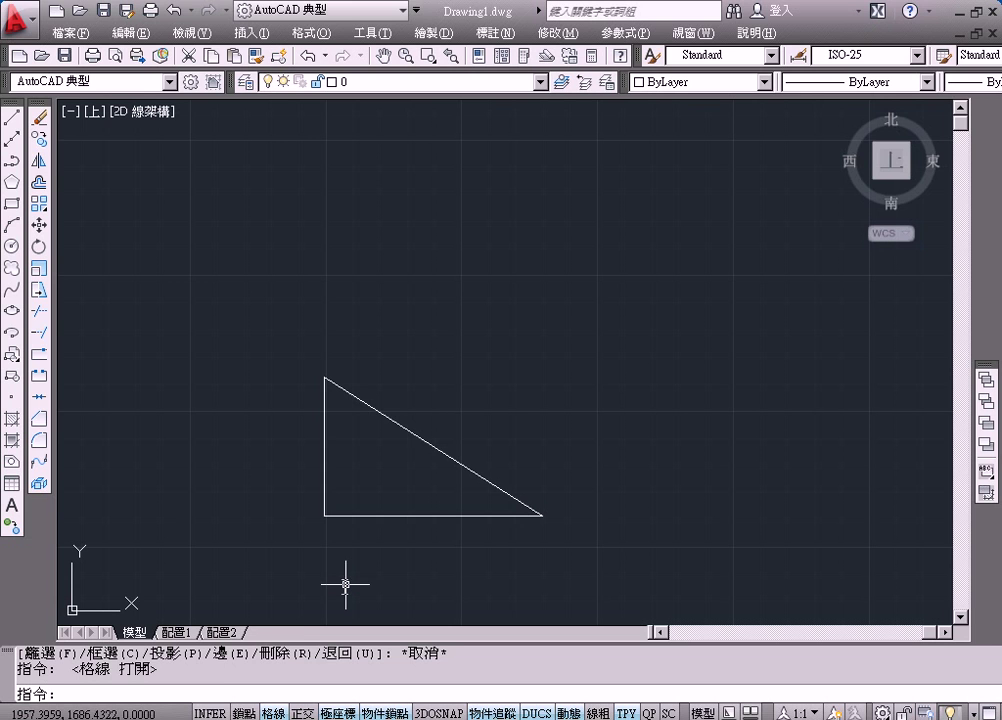
key("F7")
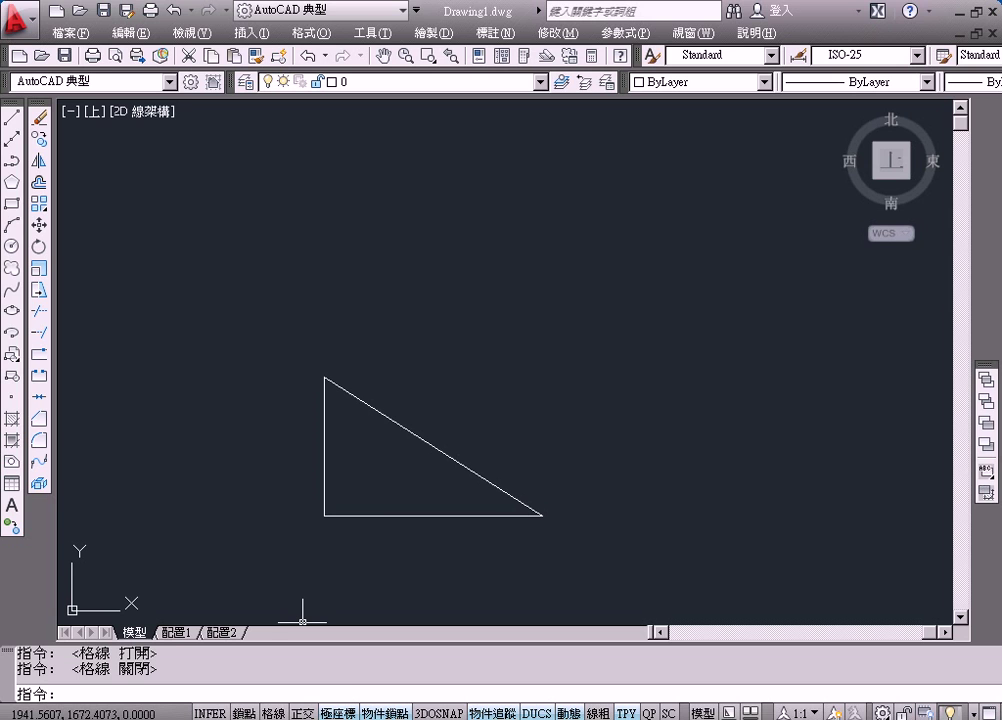
left_click(273, 713)
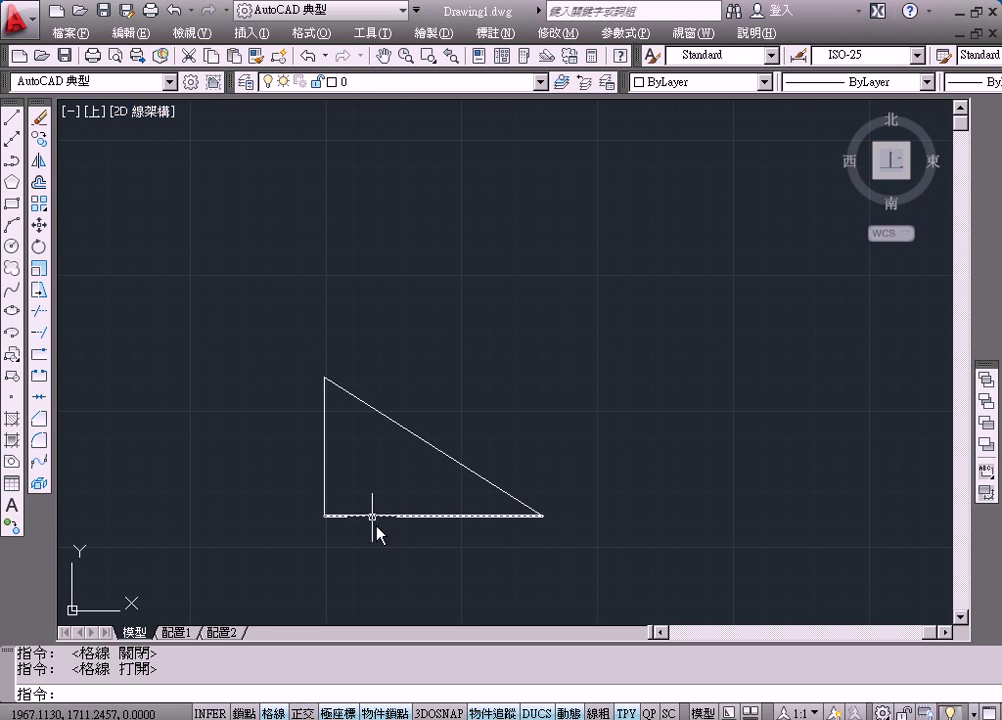
Step: Enlarge the triangle in view and take Virtual PC out of full screen
scroll(412, 547, "up", 2)
mouse_move(416, 547)
middle_mouse_down()
mouse_move(454, 481)
mouse_move(443, 492)
middle_mouse_up()
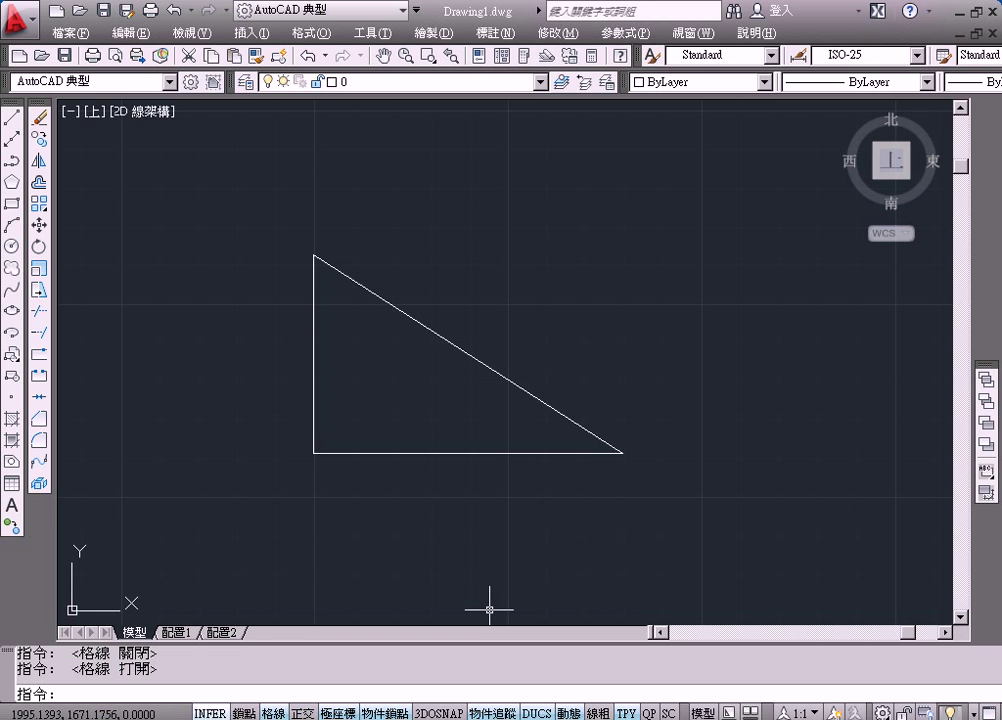
key("alt+Return")
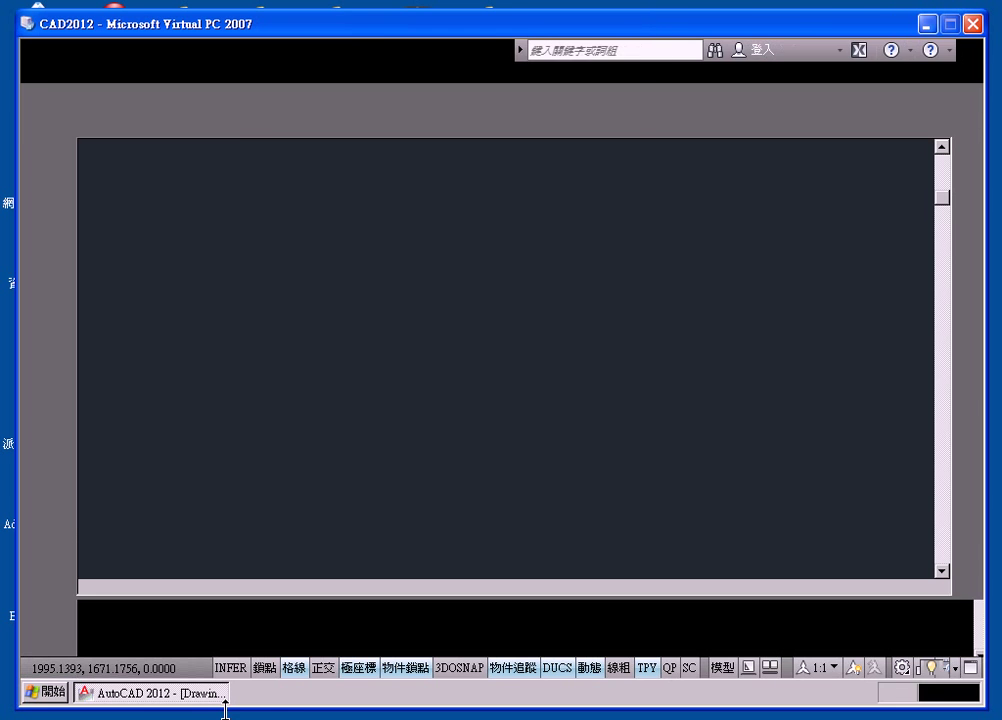
Step: Review the reference triangle PDF, then return to the AutoCAD window
key("alt+Tab")
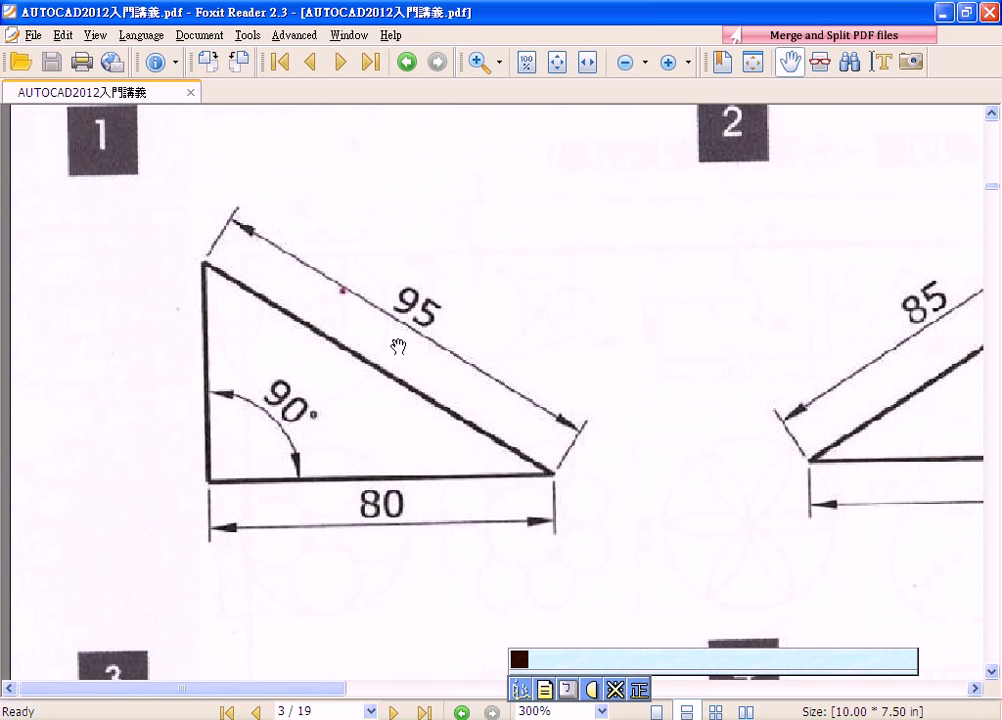
key("alt+Return")
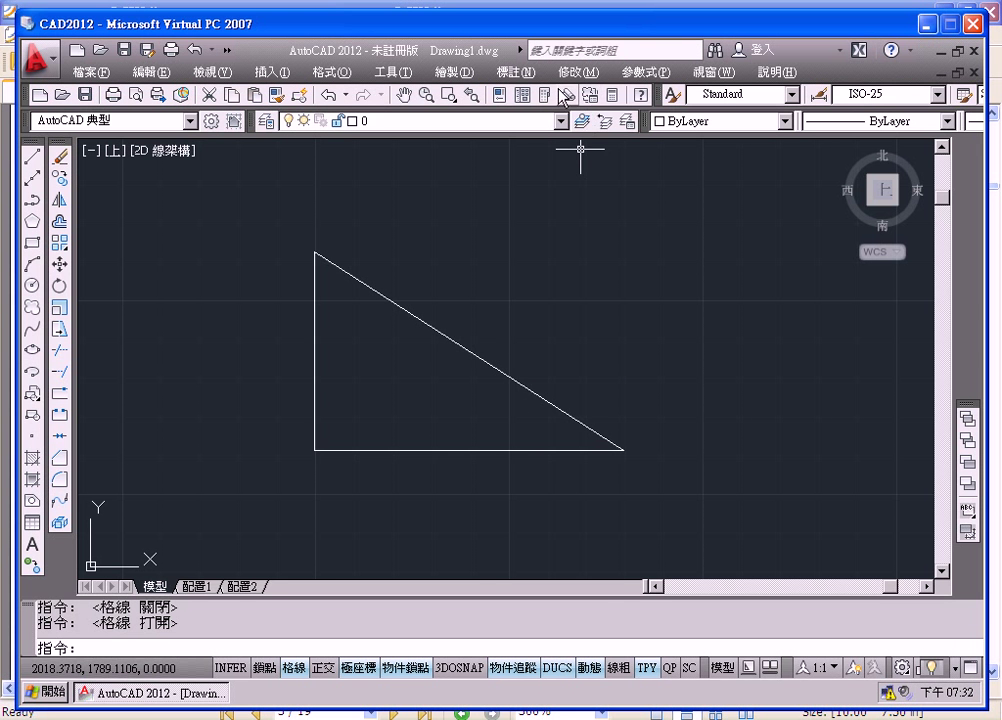
Step: Add a linear 80 dimension from the base's left to right corner, placed below it
left_click(516, 76)
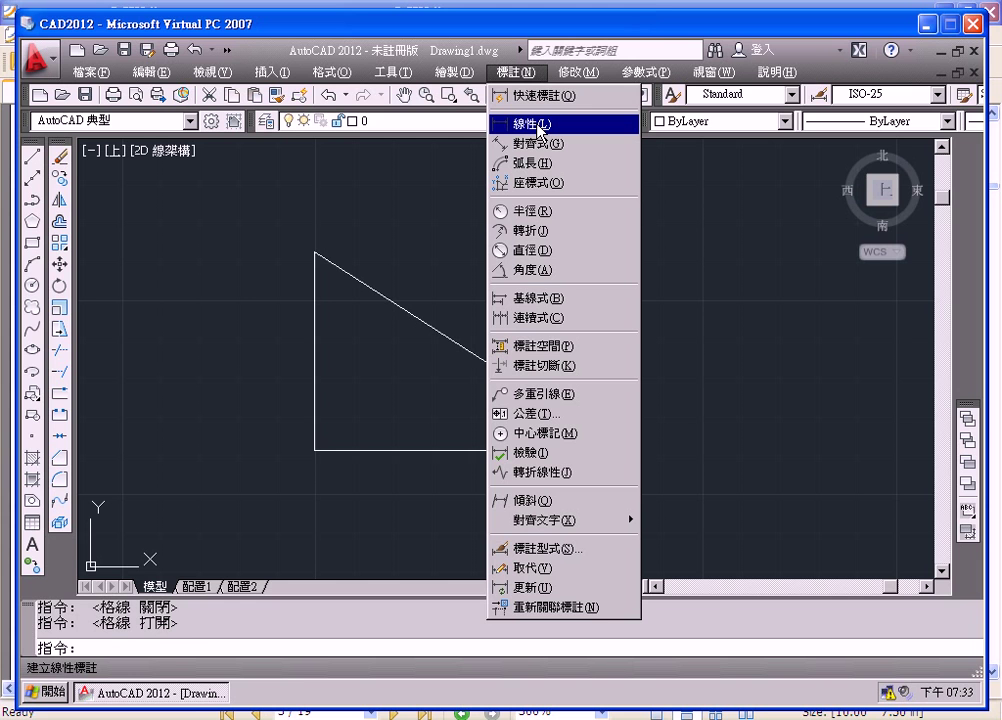
left_click(539, 127)
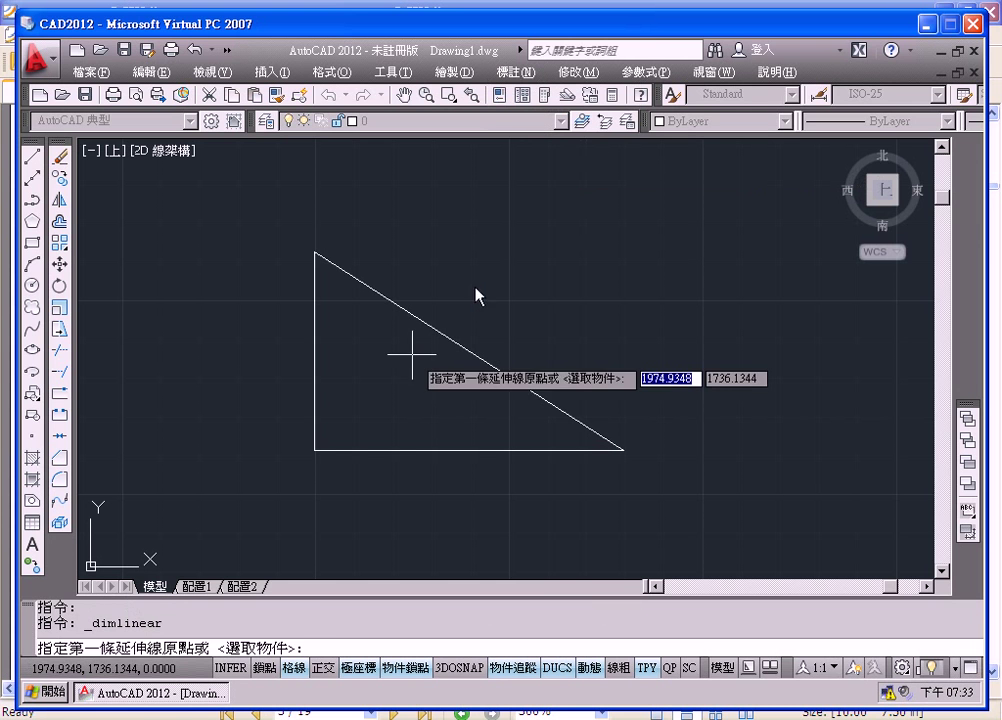
left_click(315, 450)
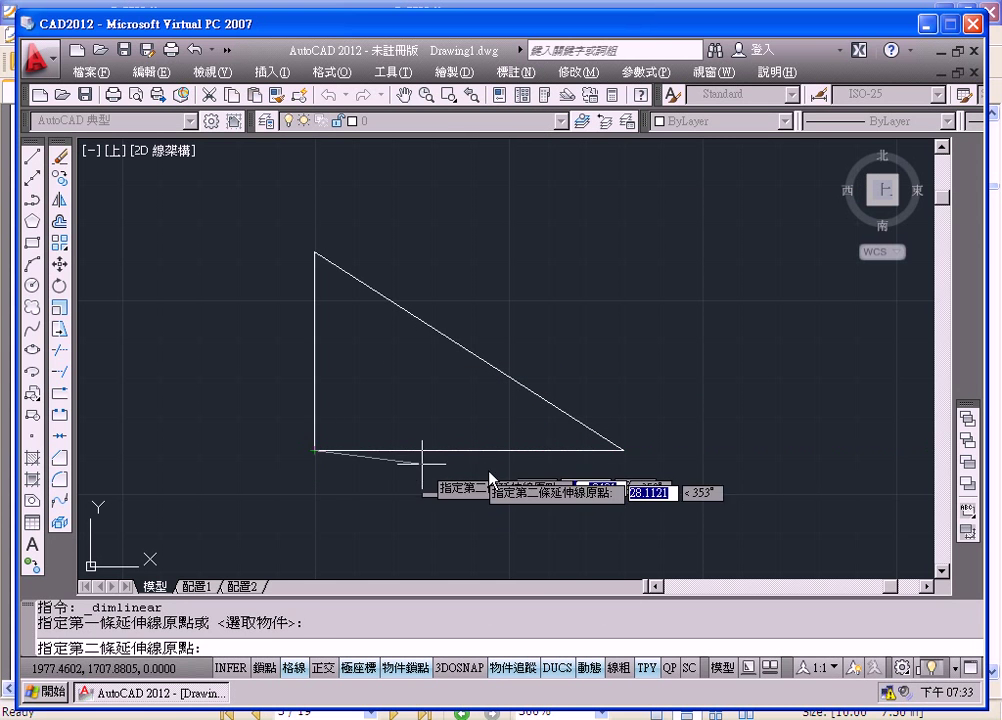
left_click(623, 450)
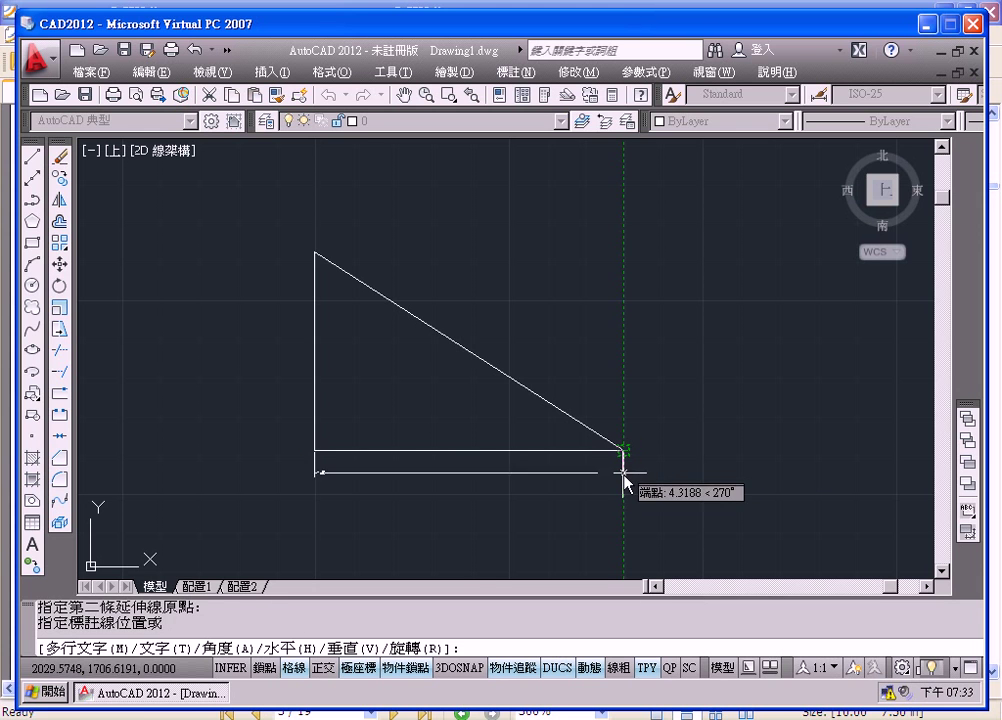
left_click(623, 473)
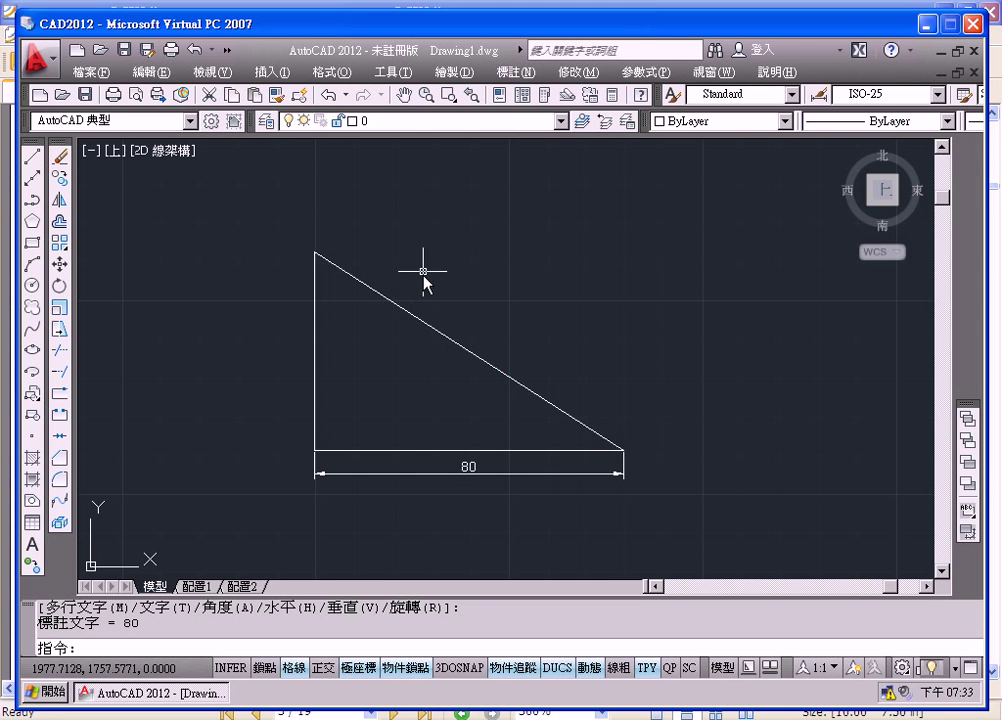
left_click(508, 80)
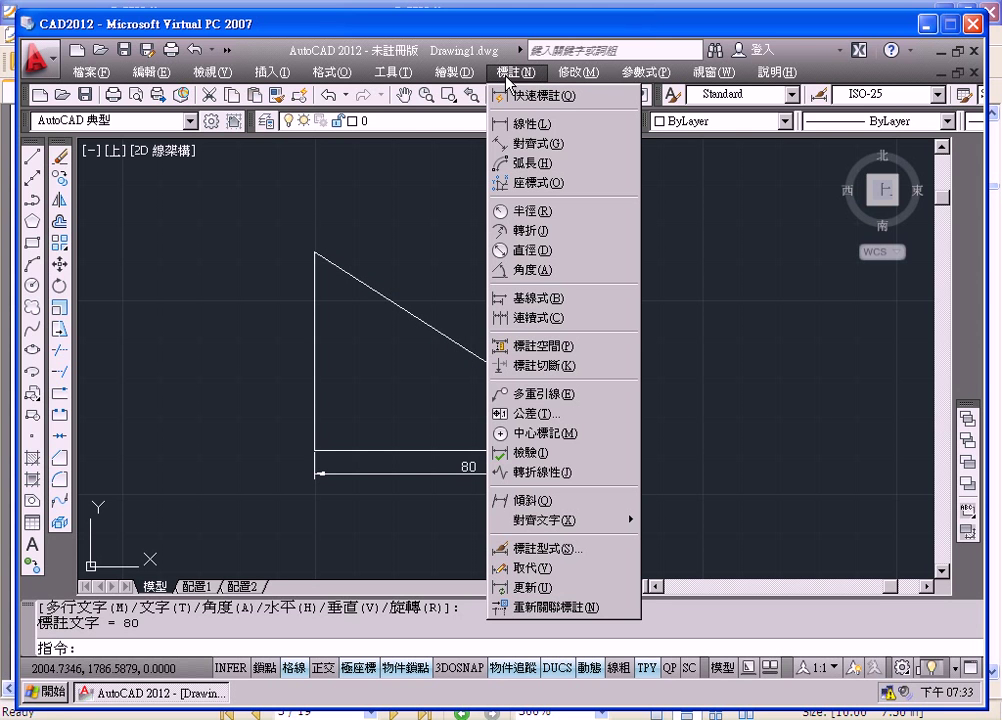
Step: Add an aligned 95 dimension from the top vertex to the lower-right vertex, above the hypotenuse
left_click(538, 146)
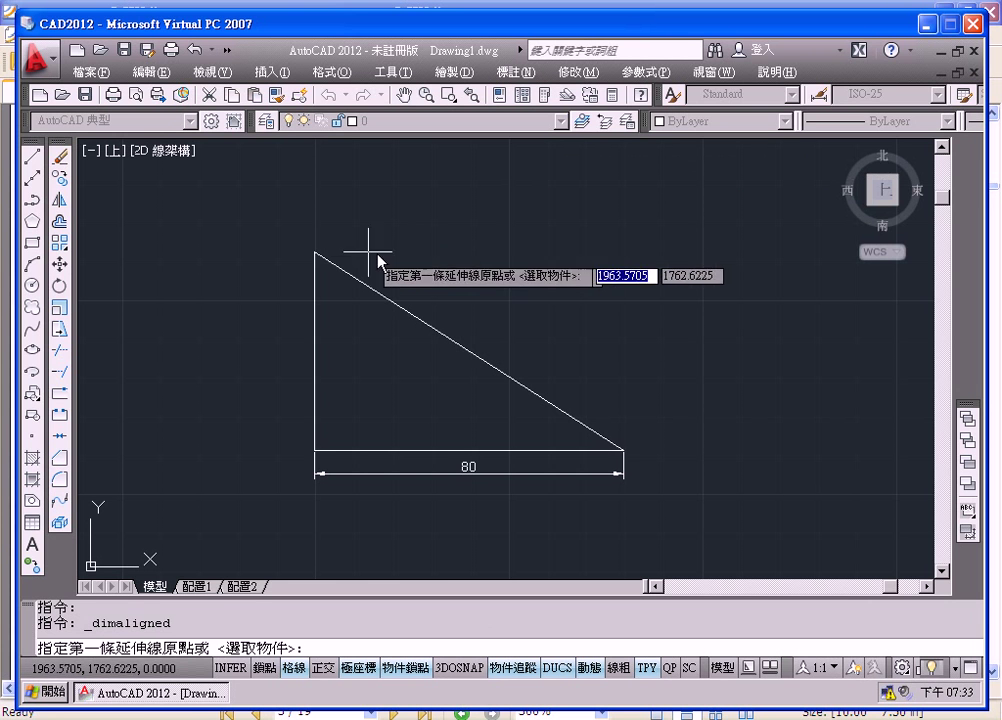
left_click(315, 252)
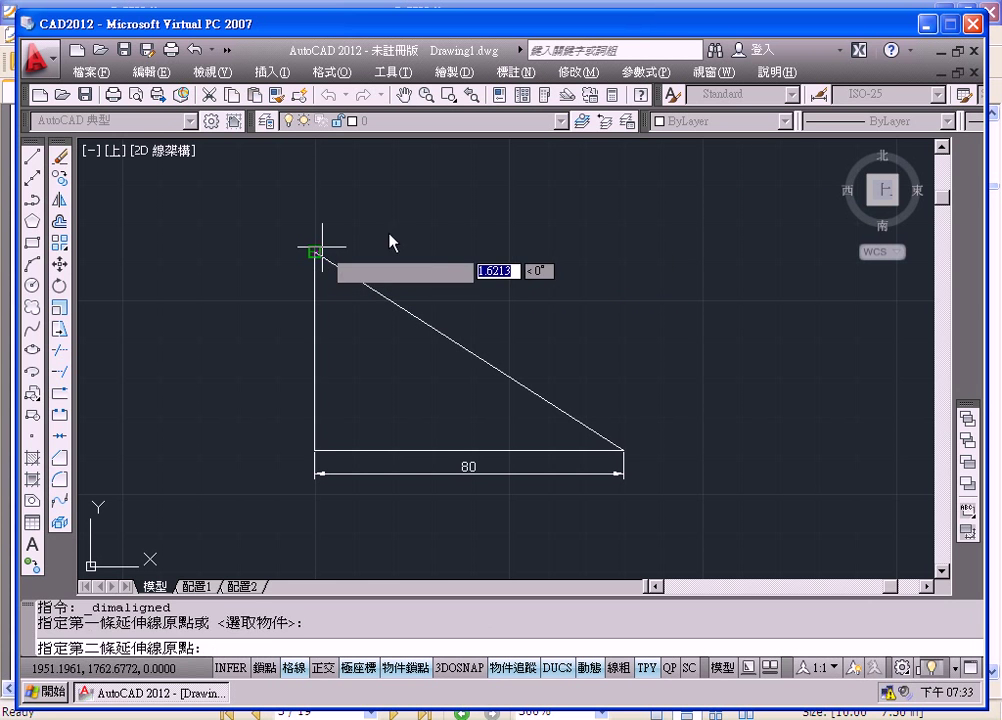
left_click(622, 450)
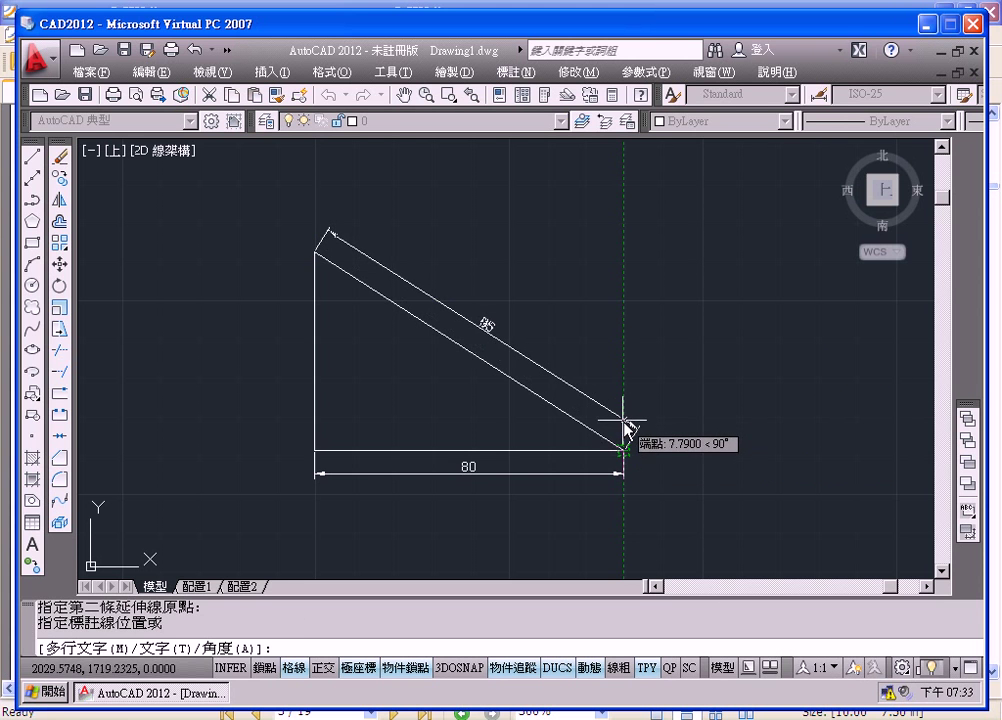
left_click(627, 414)
scroll(597, 370, "up", 2)
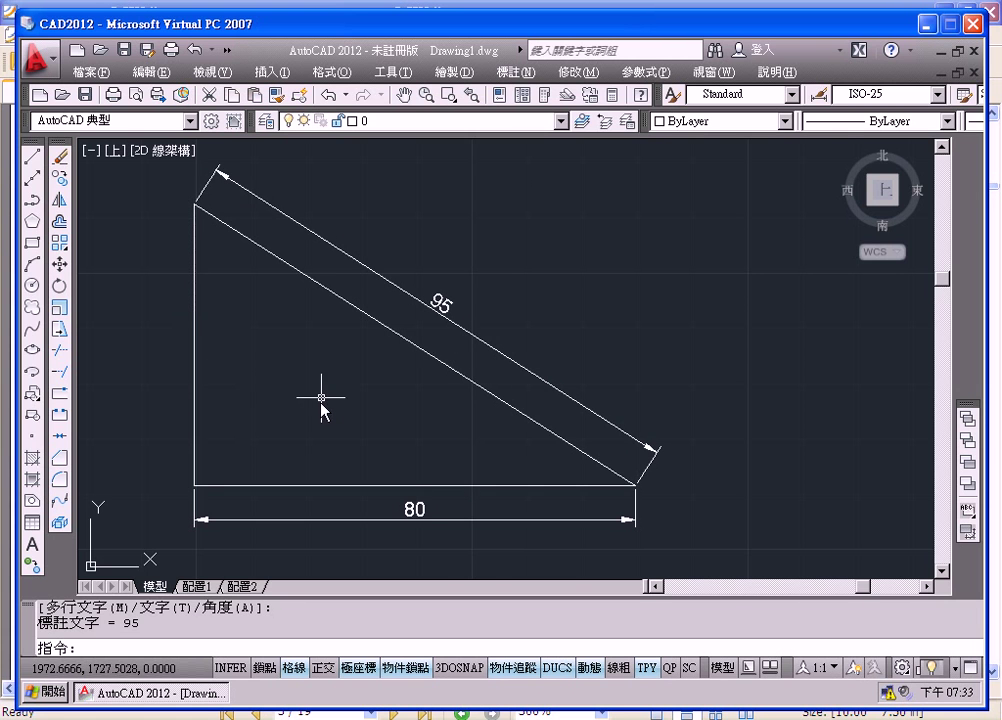
middle_click_drag(320, 396, 404, 390)
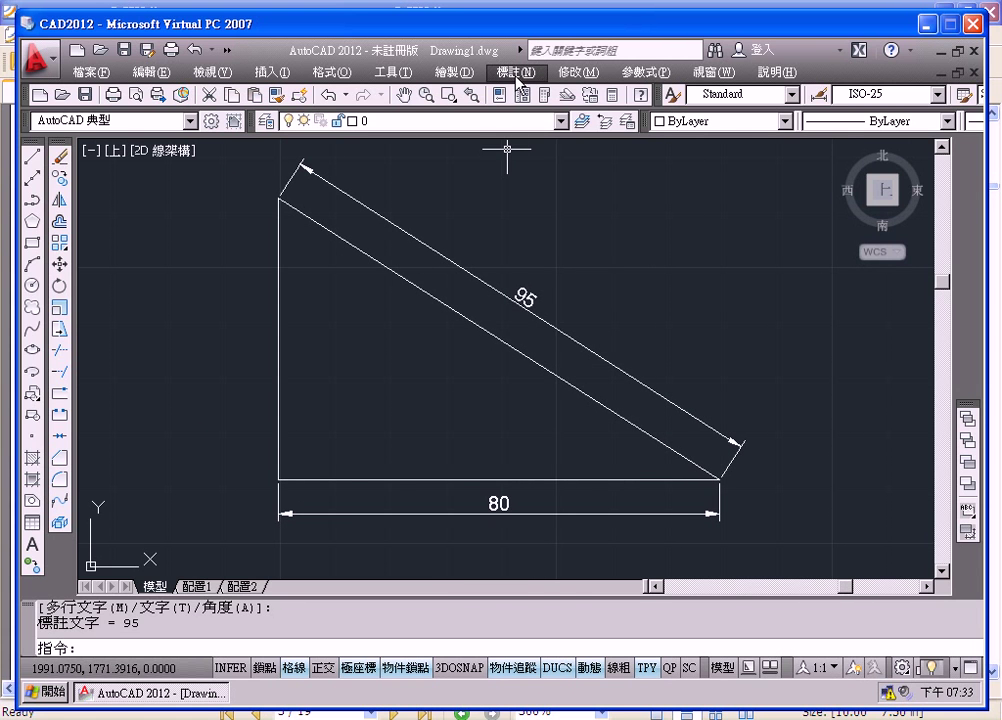
left_click(517, 72)
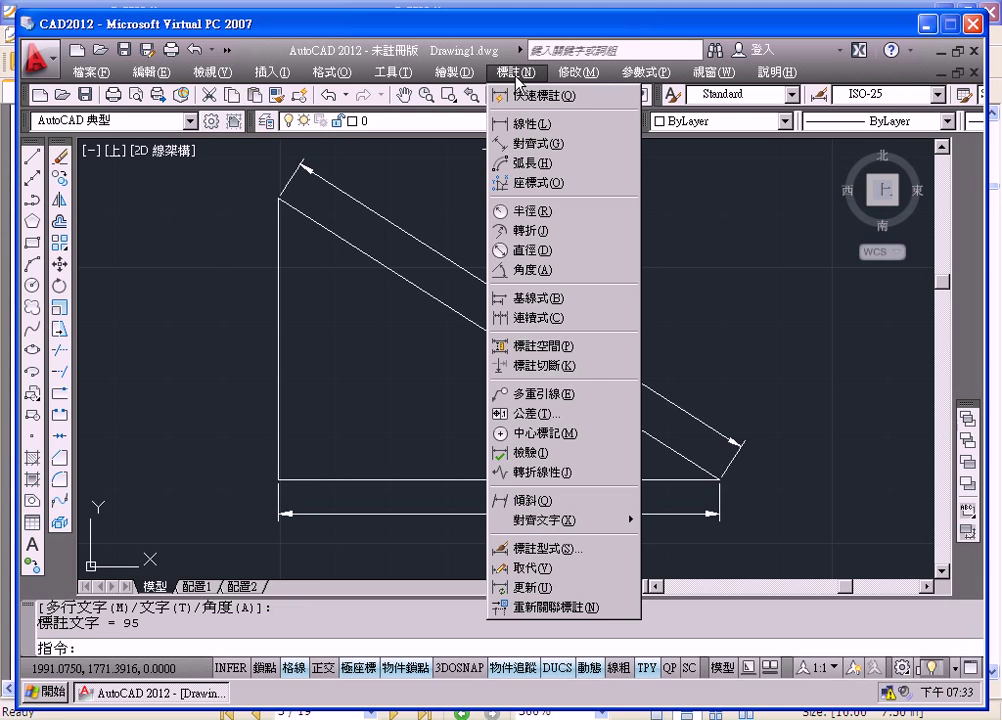
Step: Add a 90° angular dimension between the vertical side and the base inside the corner
left_click(552, 279)
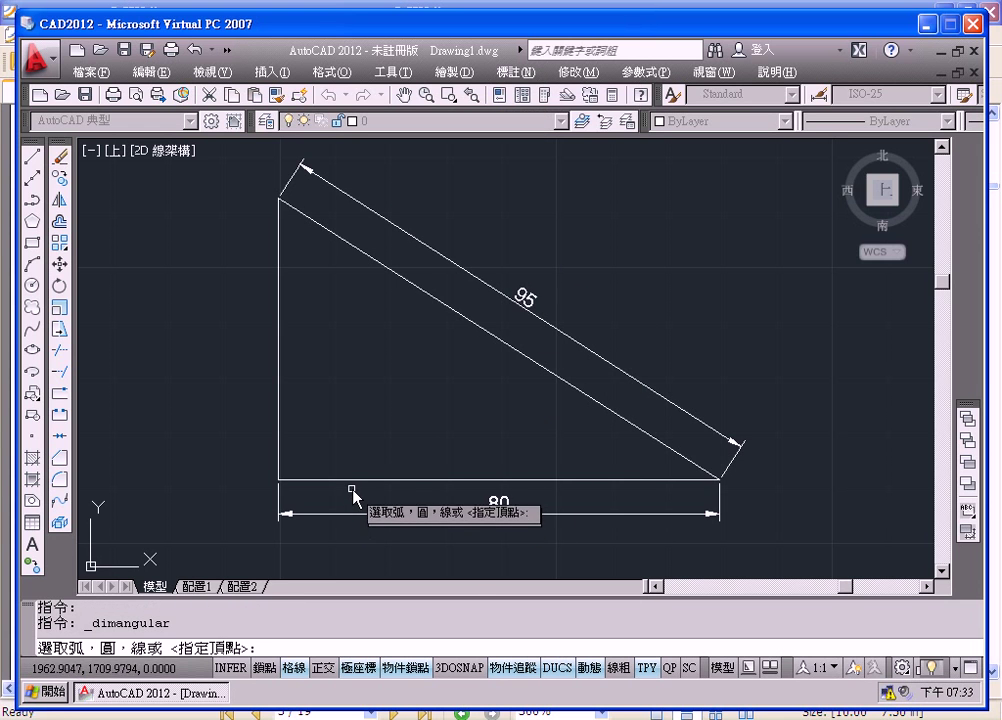
left_click(280, 414)
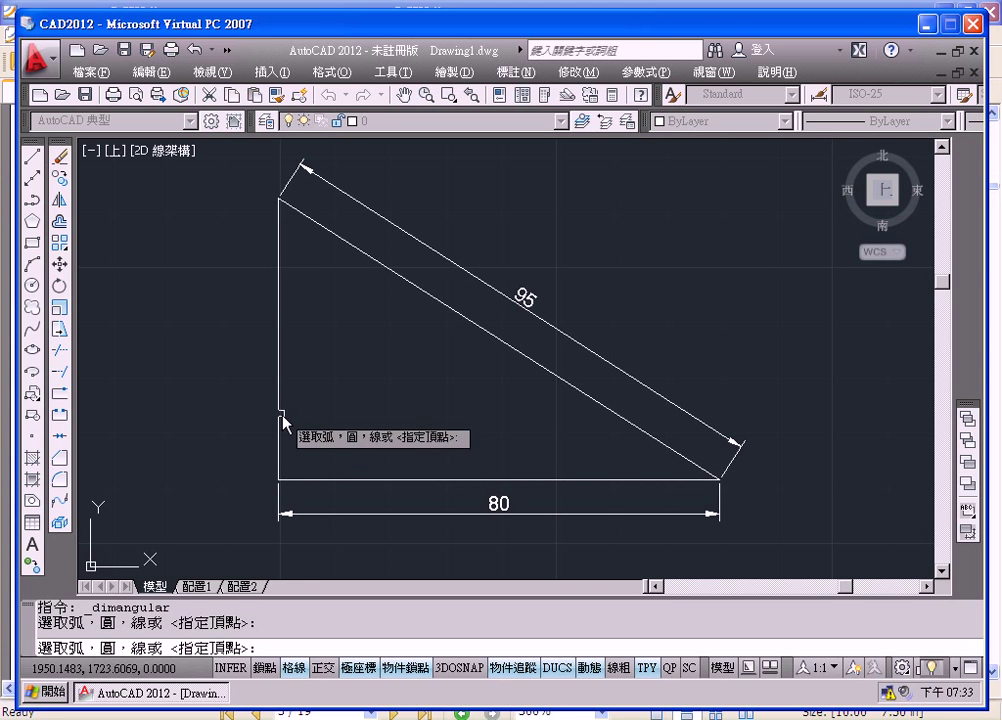
left_click(280, 414)
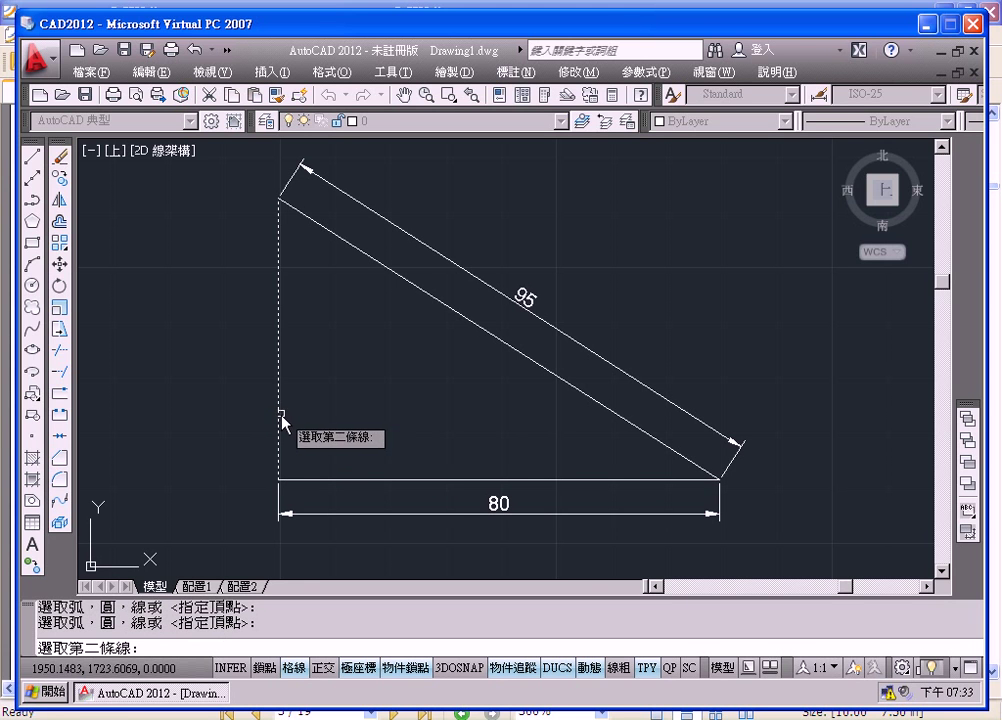
left_click(361, 479)
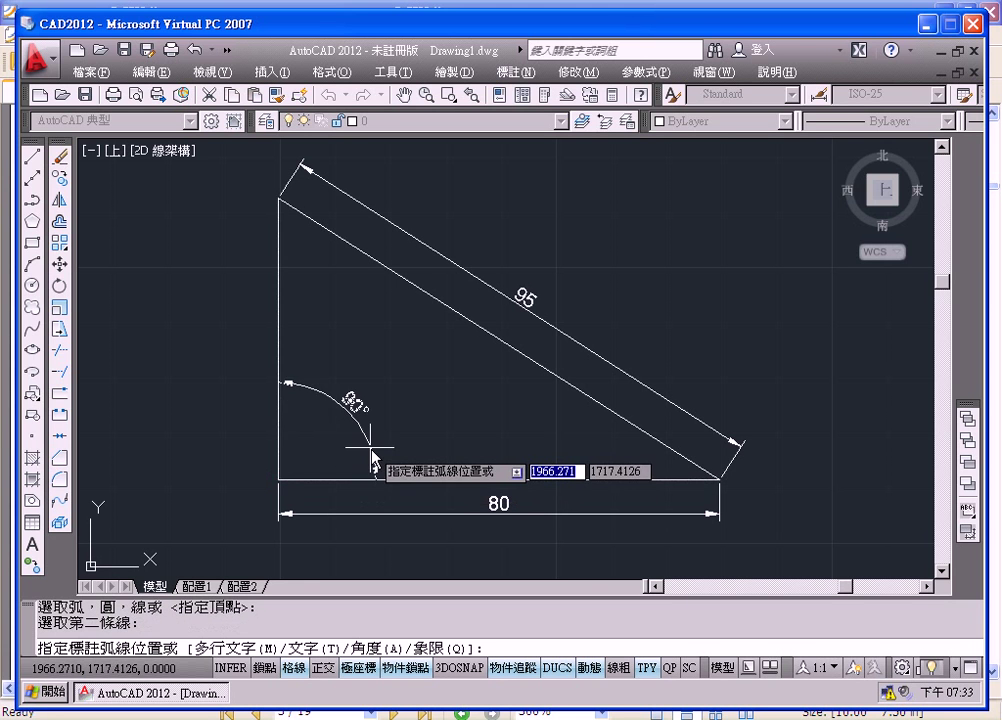
left_click(385, 434)
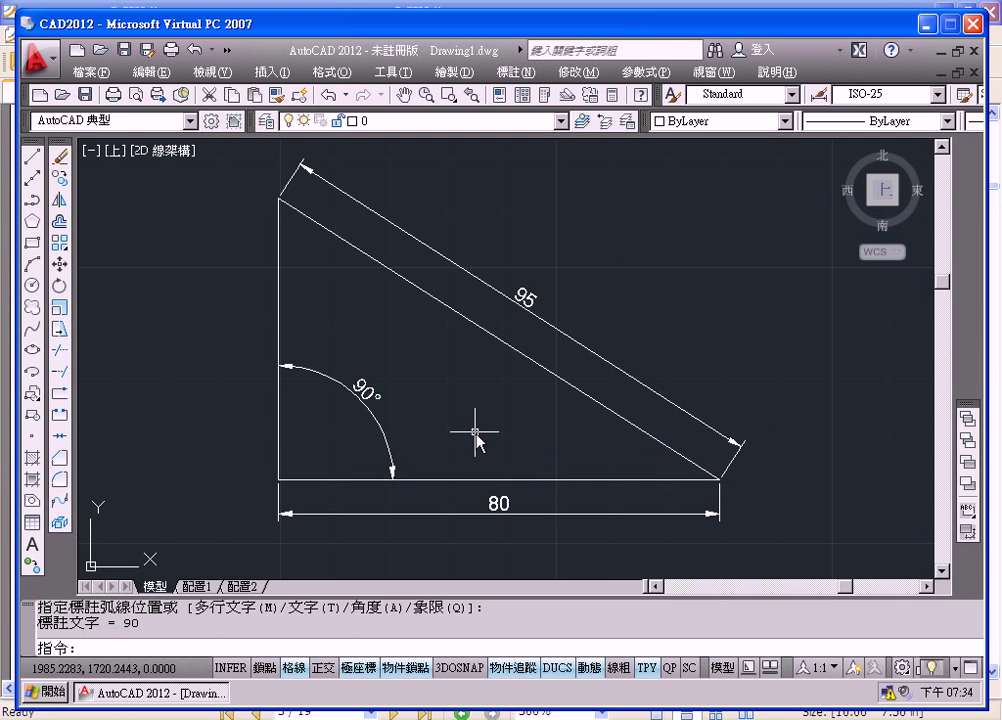
scroll(474, 433, "down", 2)
middle_click_drag(467, 429, 401, 392)
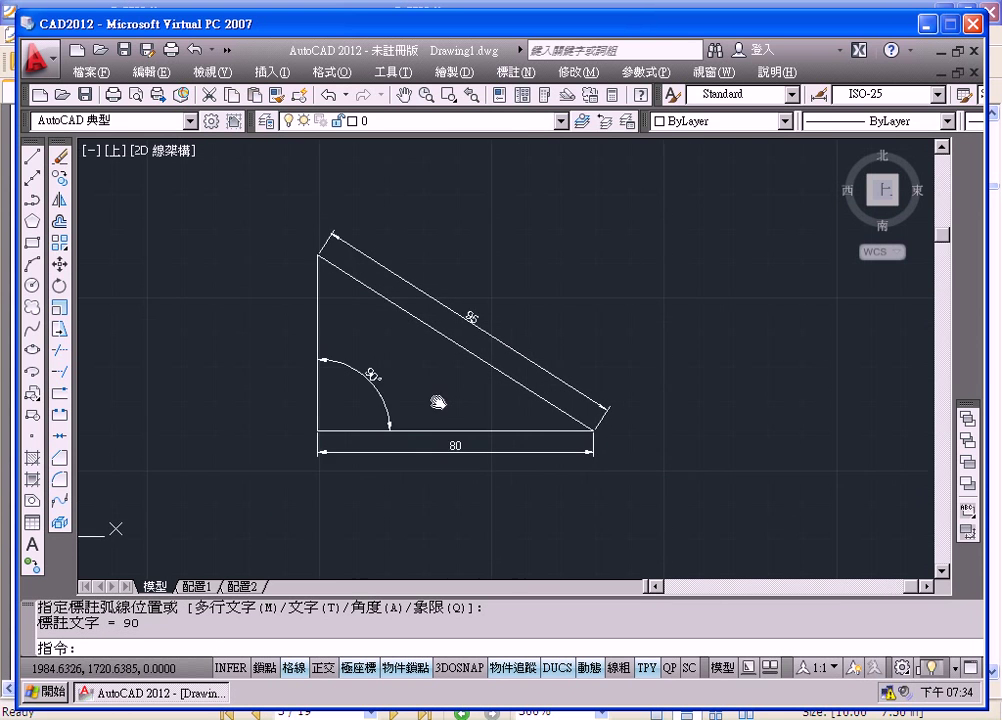